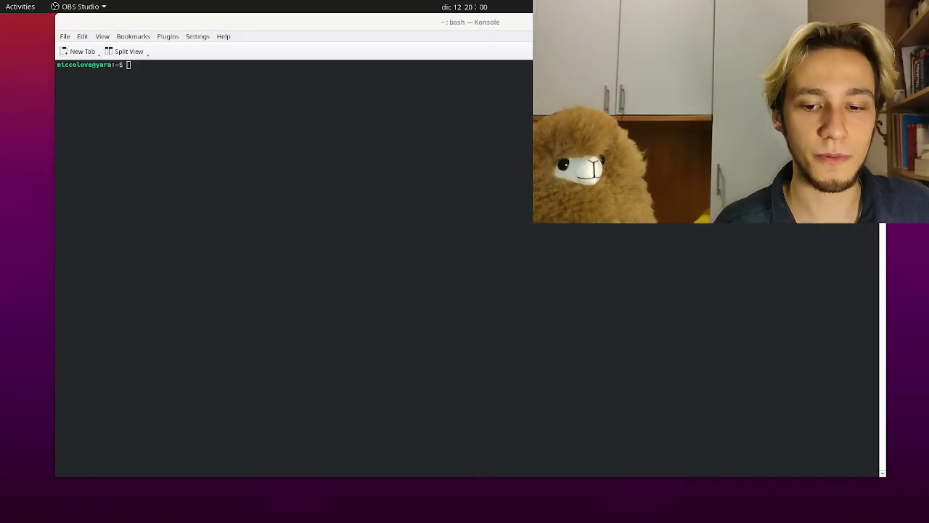
# - Run latte-dock --default-layout in Konsole, removing the --replace option first
pyautogui.moveTo(448, 26); pyautogui.dragTo(443, 54)
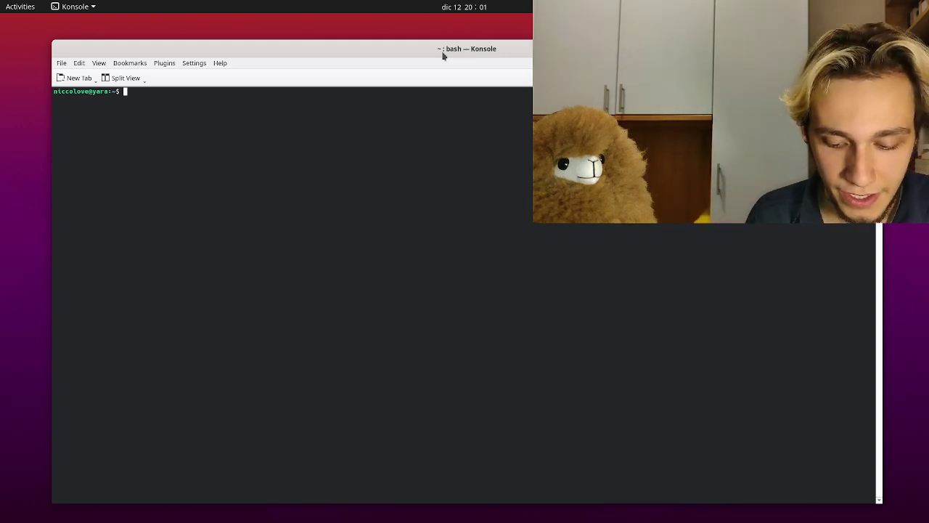
pyautogui.write('latte-dock --replace --default-layout')
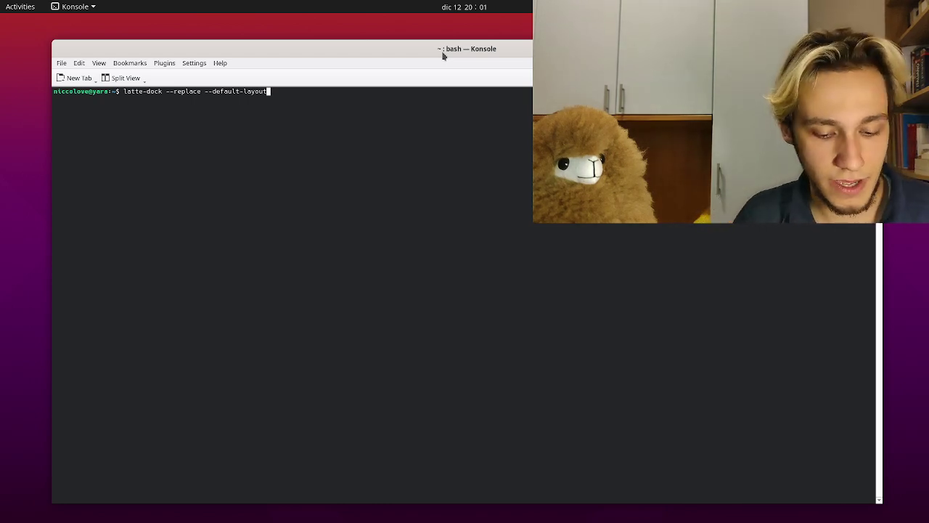
pyautogui.press('super')
pyautogui.write('latt')
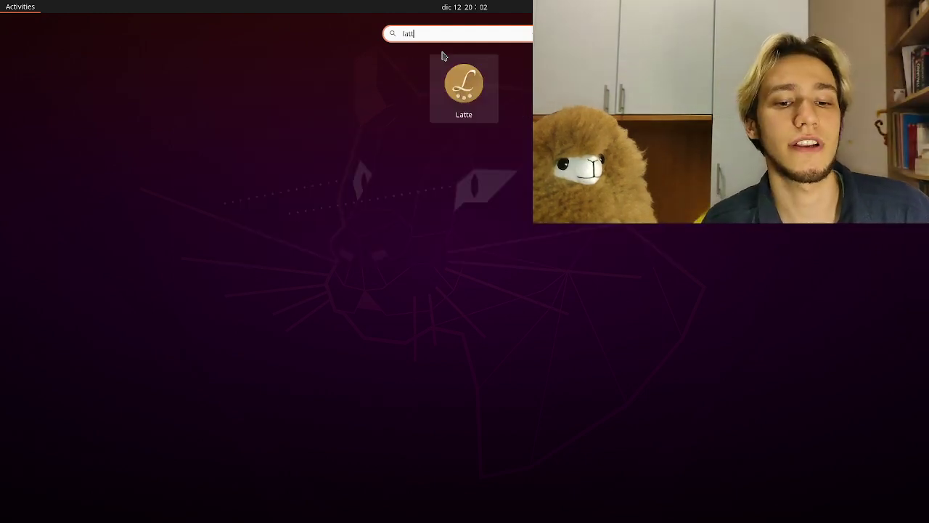
pyautogui.press('super')
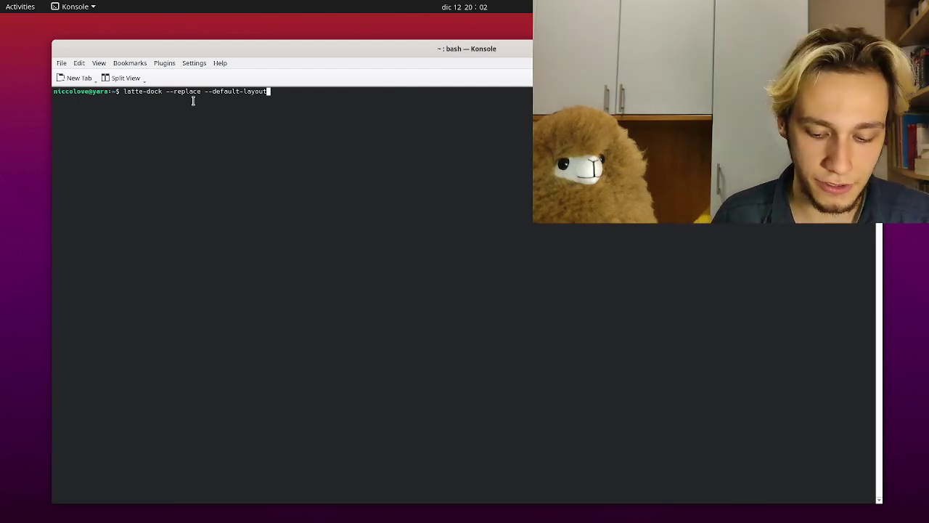
pyautogui.press('Left')
pyautogui.press('Left')
pyautogui.press('Left')
pyautogui.press('Left')
pyautogui.press('Left')
pyautogui.press('Left')
pyautogui.press('Left')
pyautogui.press('Left')
pyautogui.press('Left')
pyautogui.press('Left')
pyautogui.press('Left')
pyautogui.press('Left')
pyautogui.press('Left')
pyautogui.press('Left')
pyautogui.press('Left')
pyautogui.press('Left')
pyautogui.press('Left')
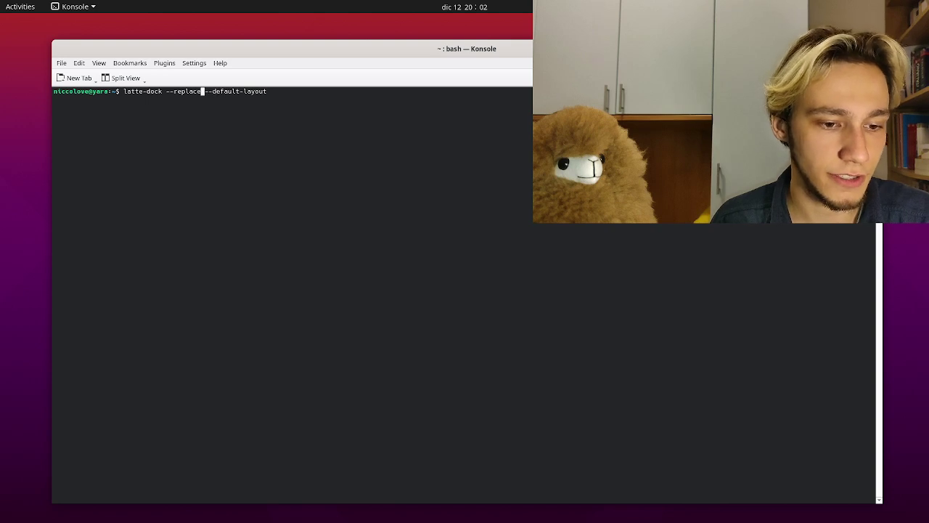
pyautogui.press('BackSpace')
pyautogui.press('BackSpace')
pyautogui.press('BackSpace')
pyautogui.press('BackSpace')
pyautogui.press('BackSpace')
pyautogui.press('BackSpace')
pyautogui.press('BackSpace')
pyautogui.press('BackSpace')
pyautogui.press('BackSpace')
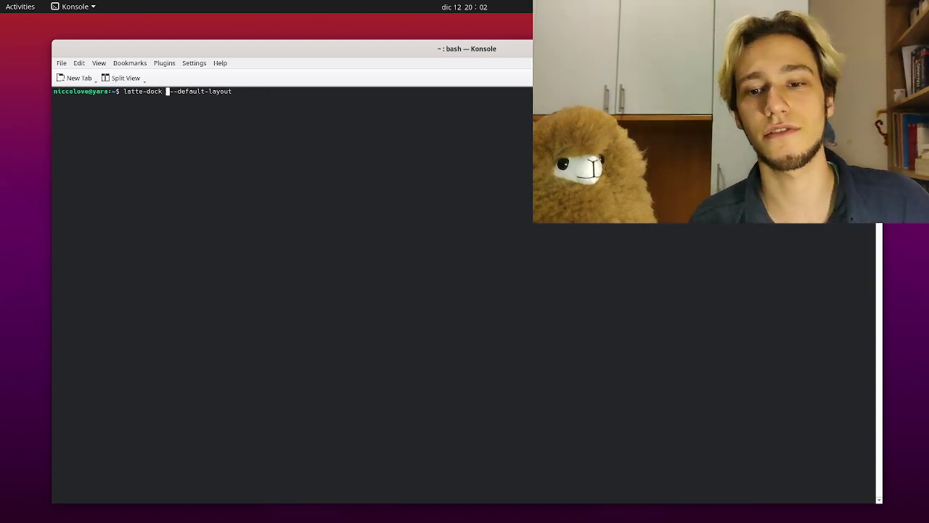
pyautogui.press('Return')
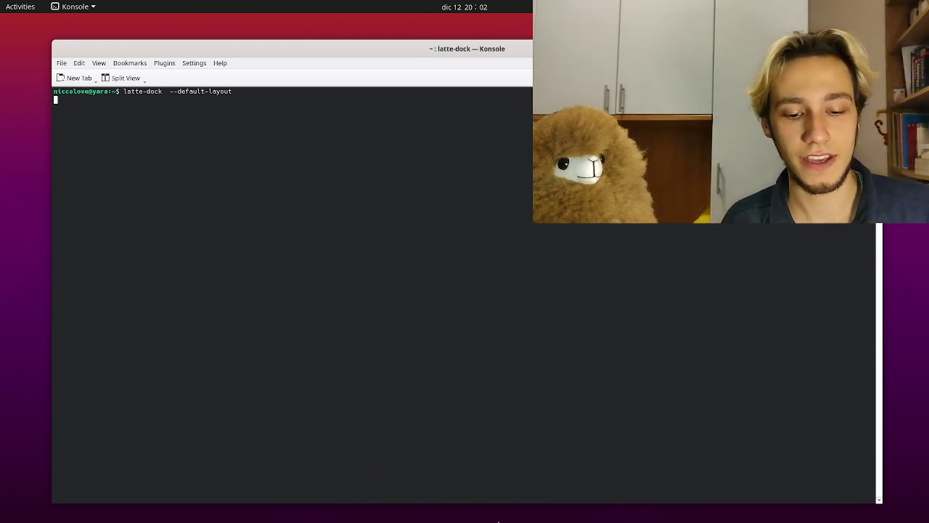
# - Open Edit Dock… from the Firefox launcher's menu on the bottom dock
pyautogui.moveTo(452, 520)
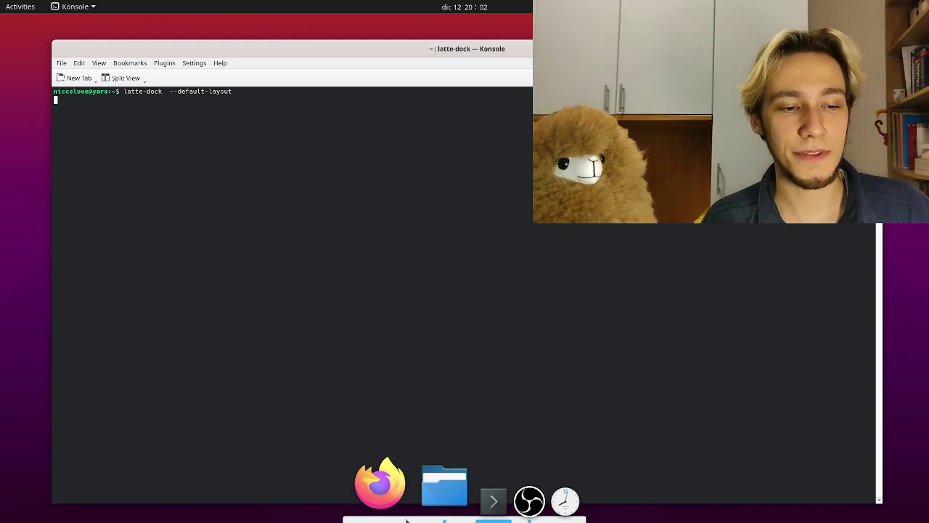
pyautogui.rightClick(407, 520)
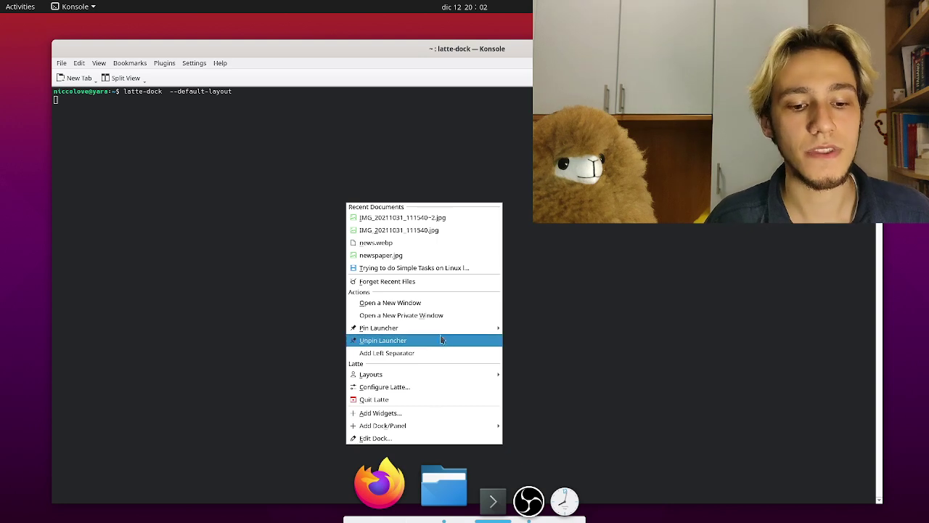
pyautogui.click(418, 438)
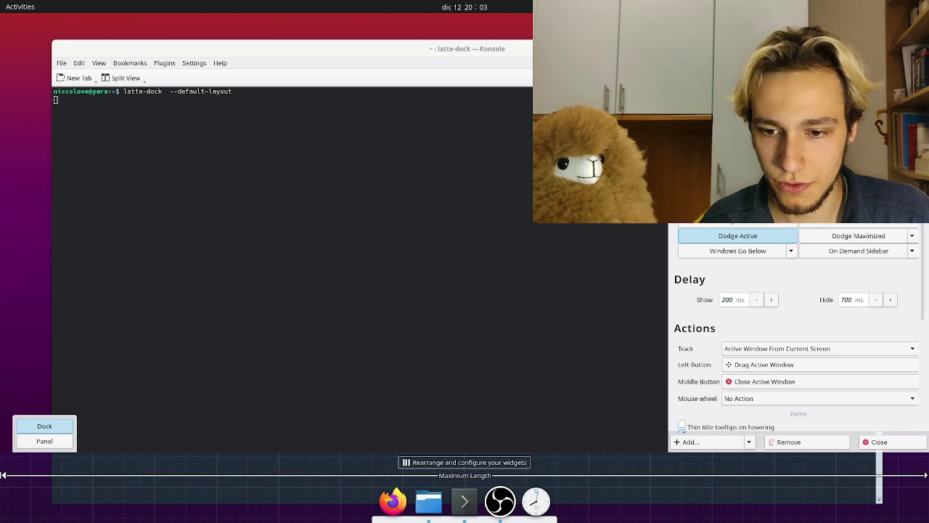
# - Scroll the Behavior settings (Dodge Active, 200 ms show, 700 ms hide) and peek at the Add… list
pyautogui.scroll(-5, 795, 334)
pyautogui.scroll(-5, 795, 334)
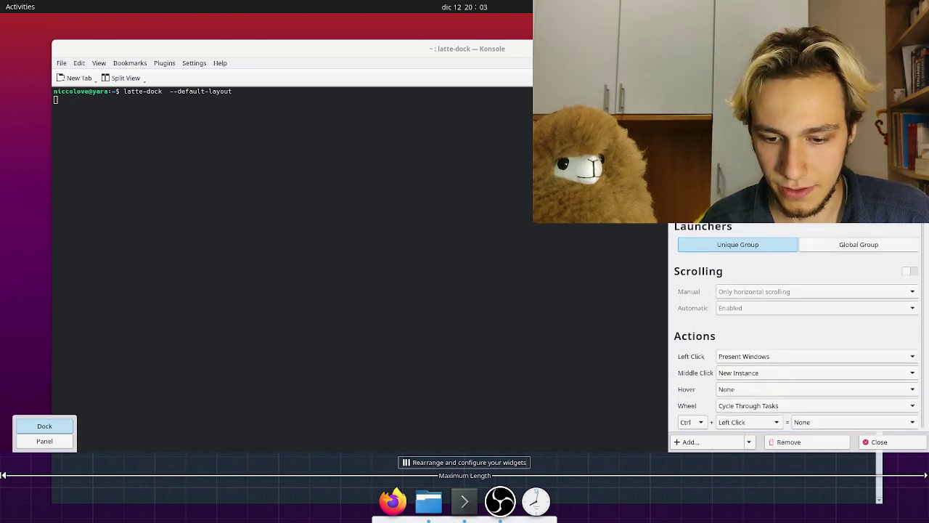
pyautogui.scroll(5, 795, 334)
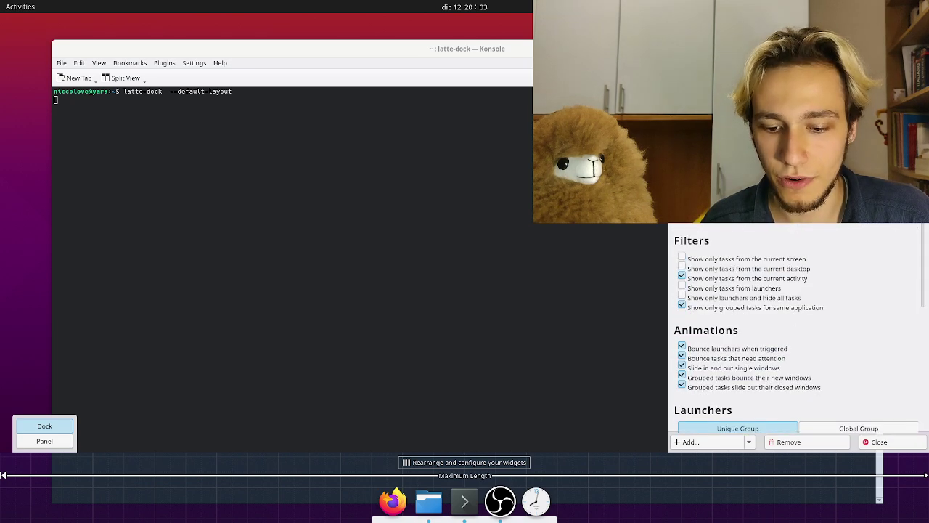
pyautogui.click(750, 442)
pyautogui.click(749, 442)
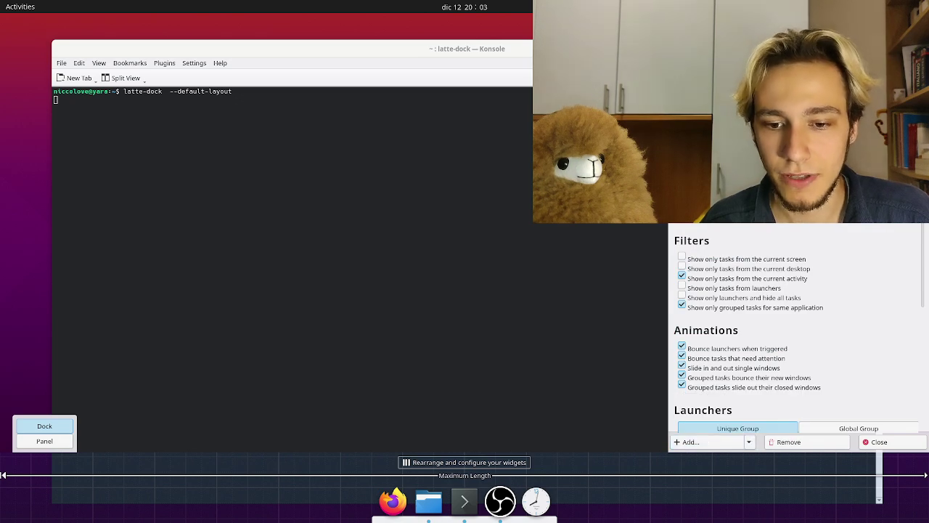
# - Review the settings again and expand Add… to show Duplicate Dock, Empty Panel, Default Panel, Default Dock
pyautogui.scroll(5, 795, 334)
pyautogui.scroll(5, 795, 334)
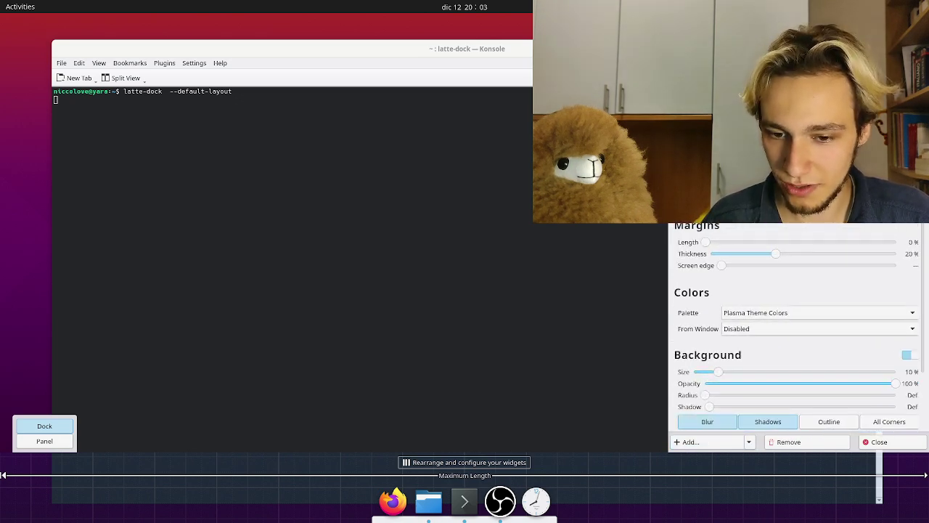
pyautogui.scroll(-2, 795, 334)
pyautogui.scroll(2, 794, 334)
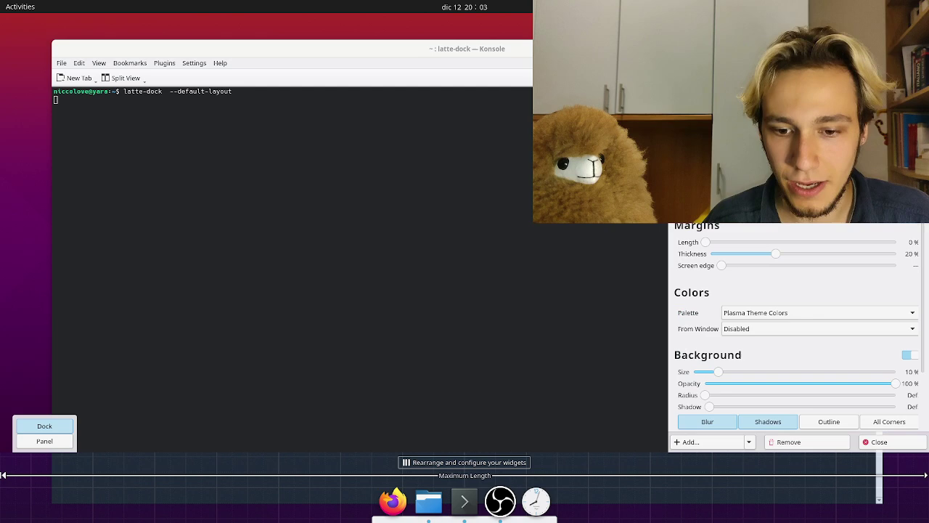
pyautogui.scroll(-5, 795, 334)
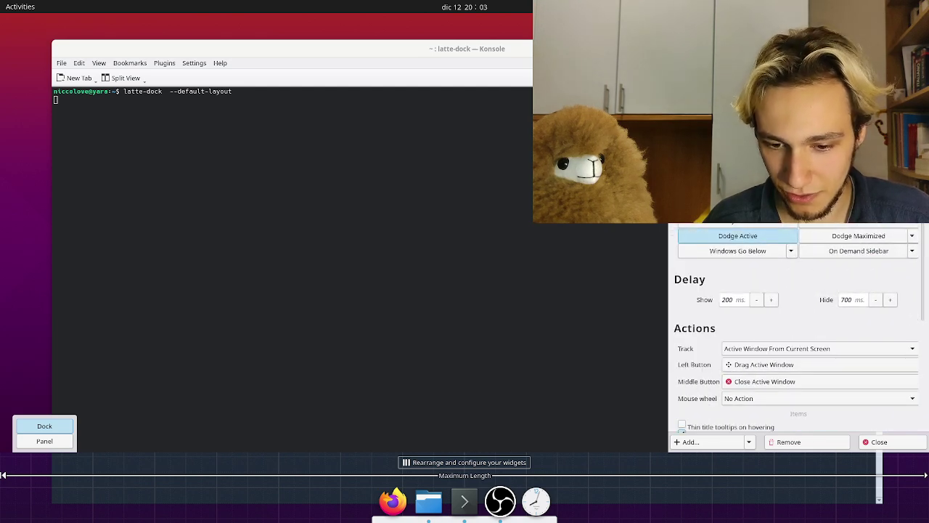
pyautogui.scroll(-5, 727, 375)
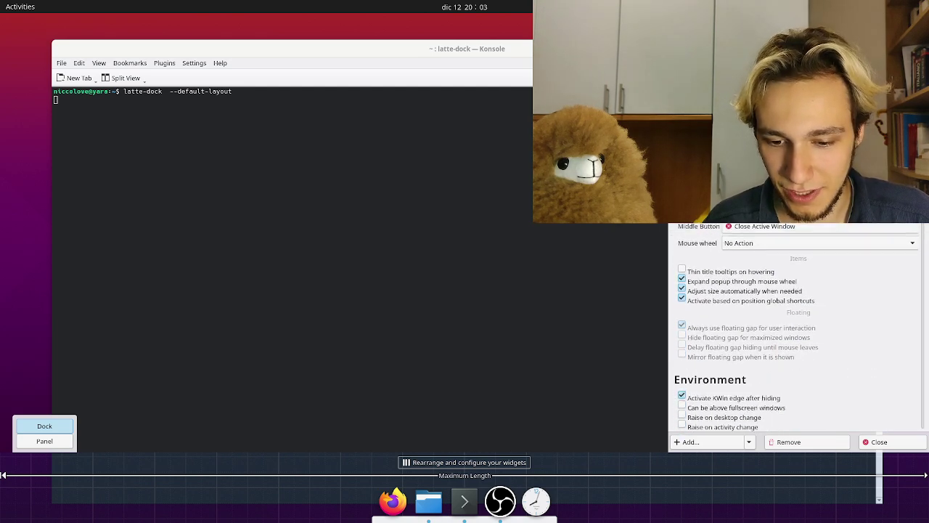
pyautogui.scroll(5, 726, 374)
pyautogui.click(749, 441)
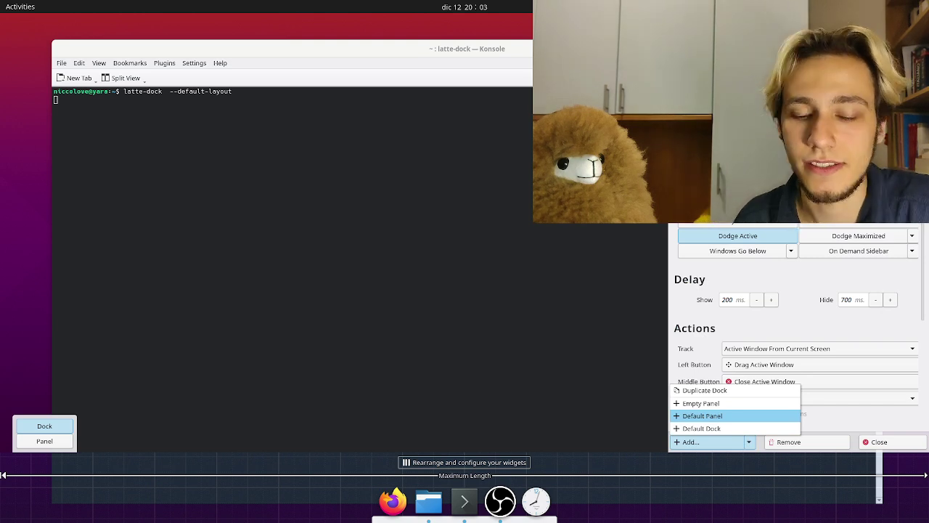
# - Add a Default Panel, remove the old dock, and set the panel's Screen edge to Bottom
pyautogui.press('Escape')
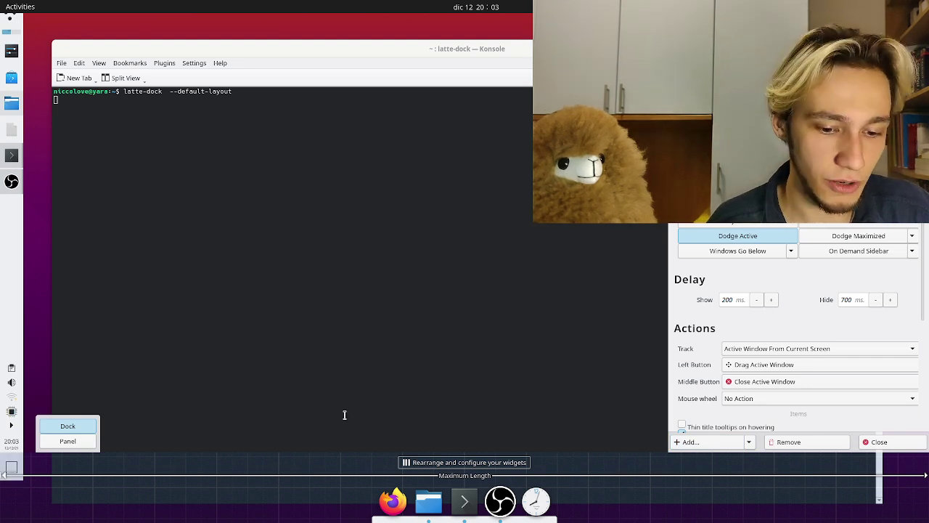
pyautogui.click(785, 441)
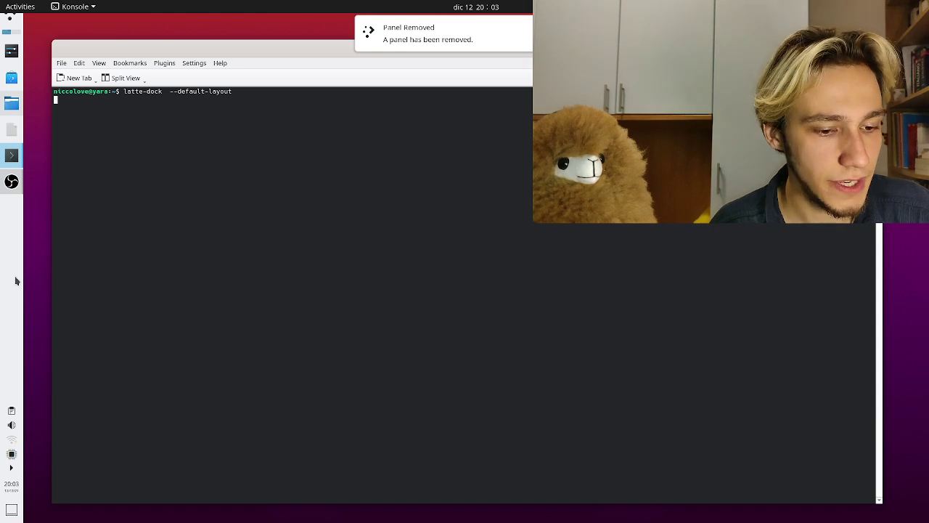
pyautogui.rightClick(15, 281)
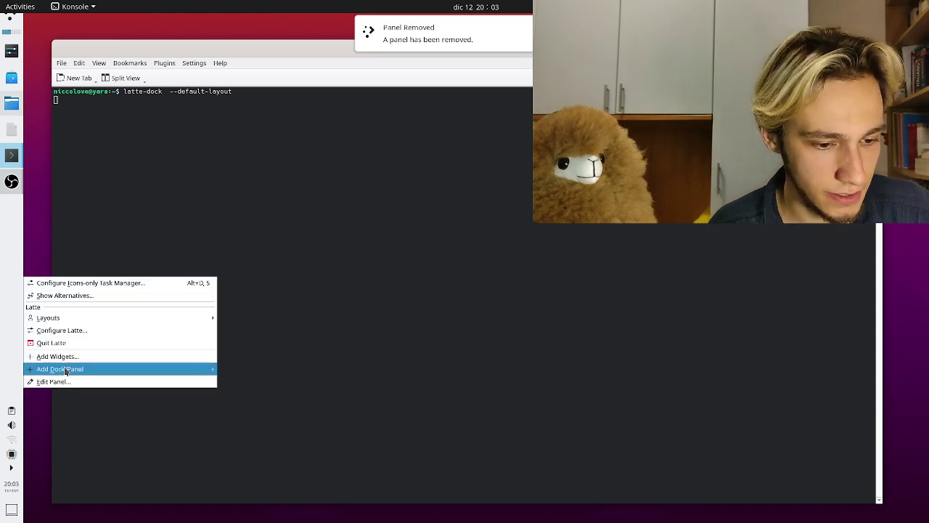
pyautogui.press('Escape')
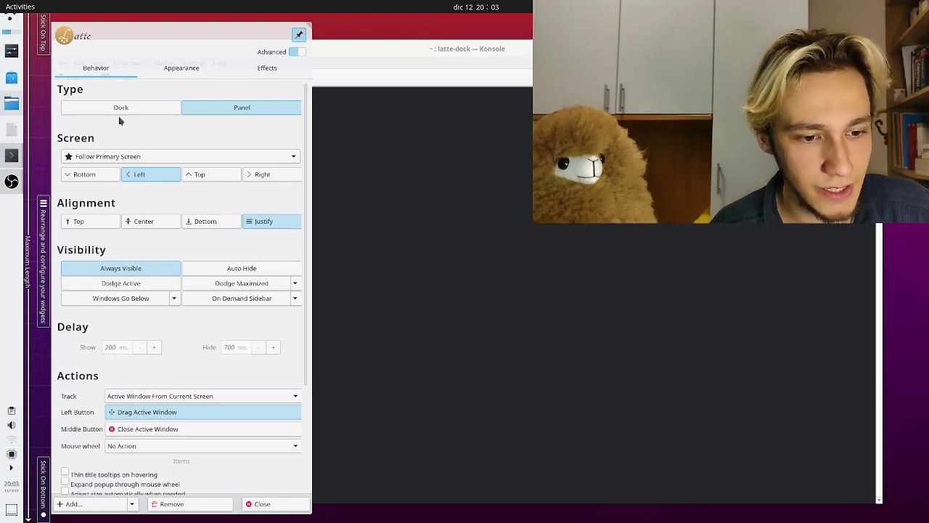
pyautogui.click(86, 175)
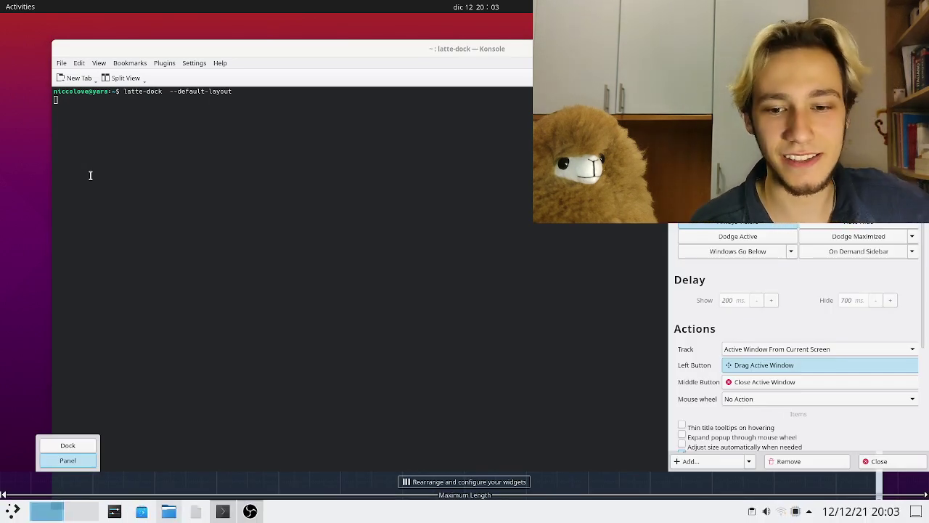
pyautogui.click(284, 195)
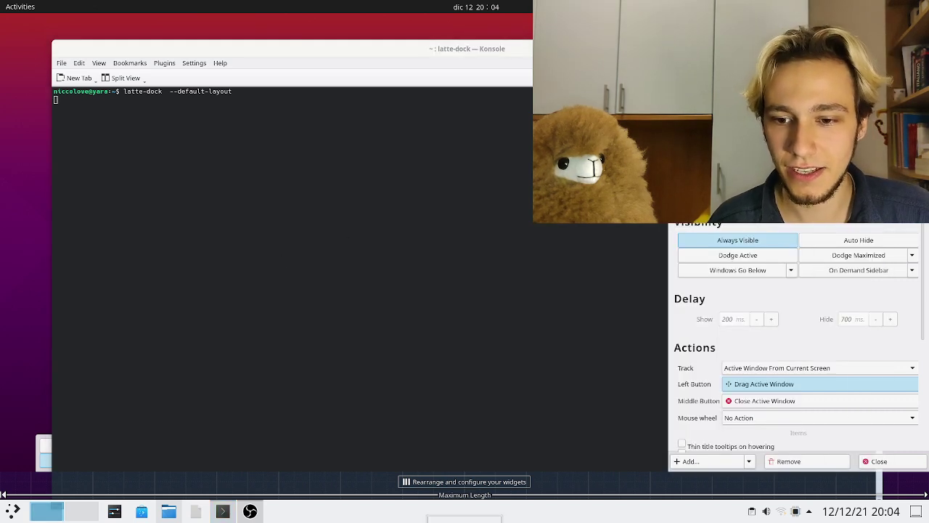
pyautogui.click(472, 213)
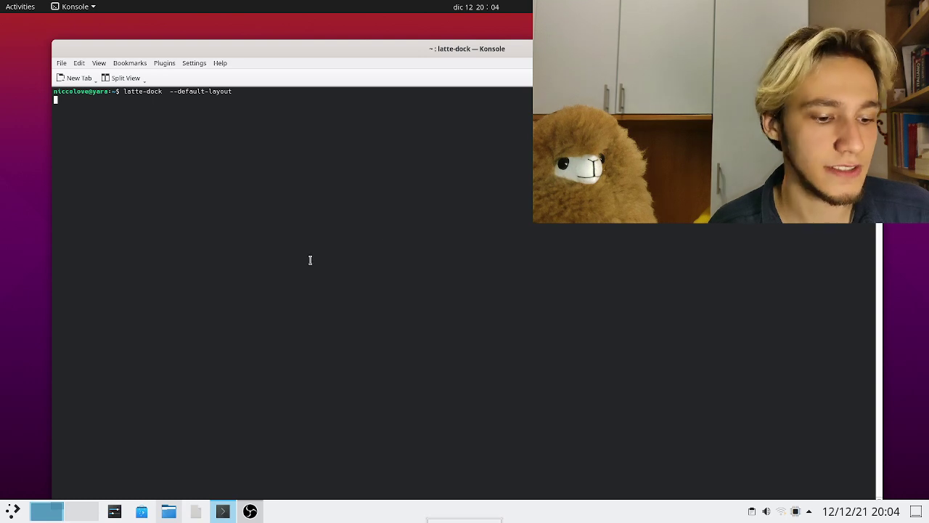
# - Browse the panel's application launcher menu, then close it
pyautogui.click(12, 513)
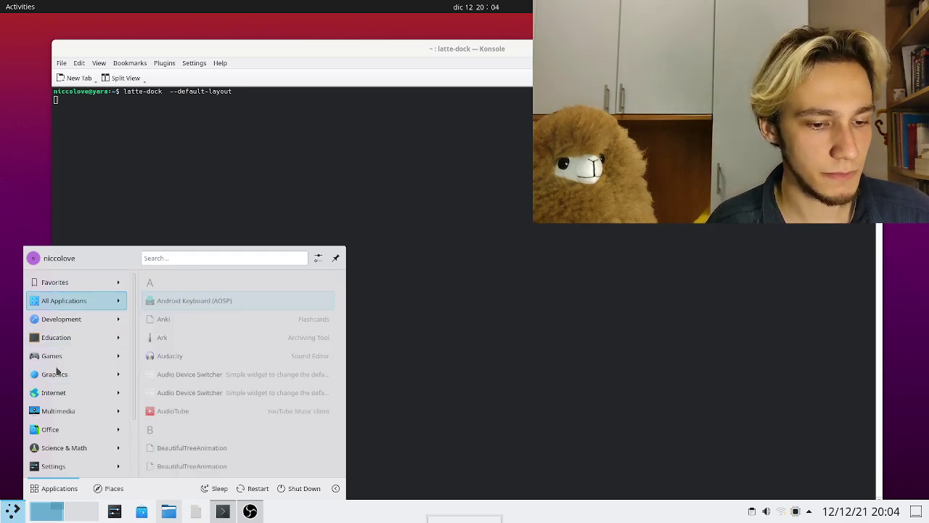
pyautogui.moveTo(69, 300)
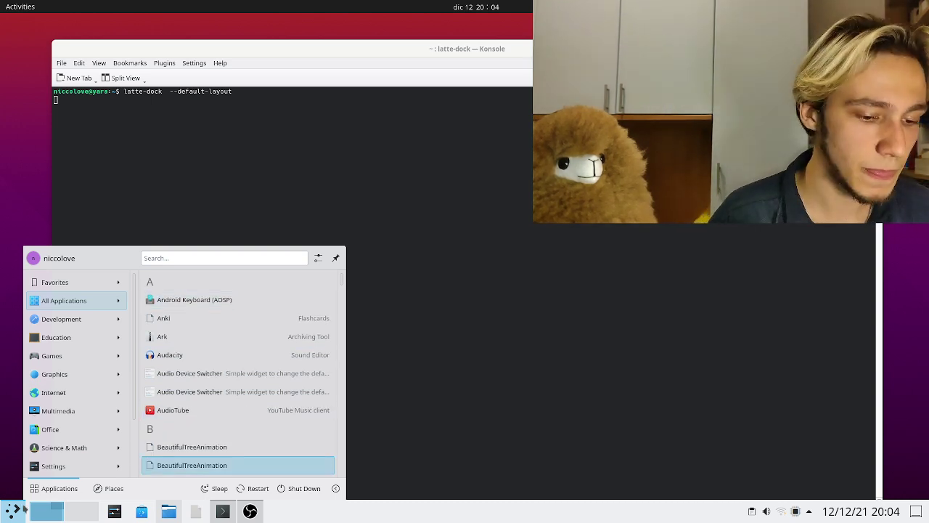
pyautogui.press('Escape')
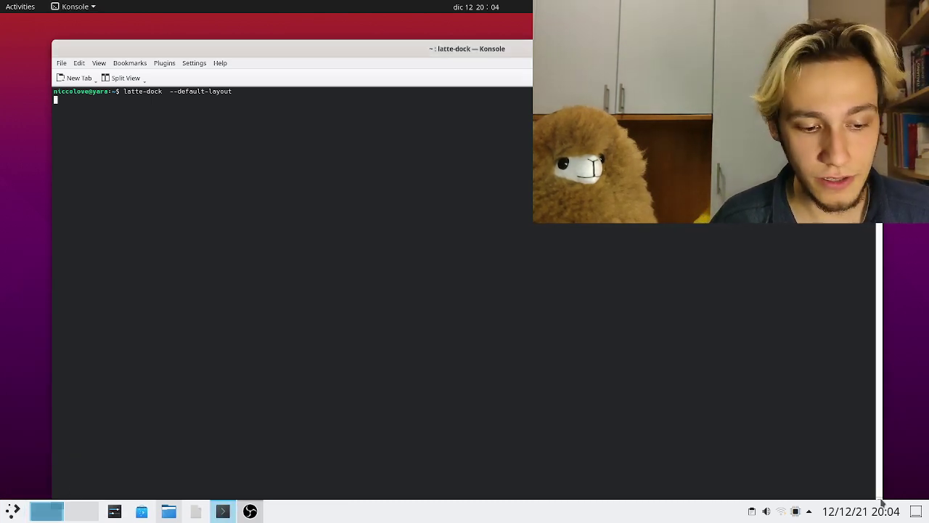
# - Step the panel calendar up through months to the Years view
pyautogui.click(876, 512)
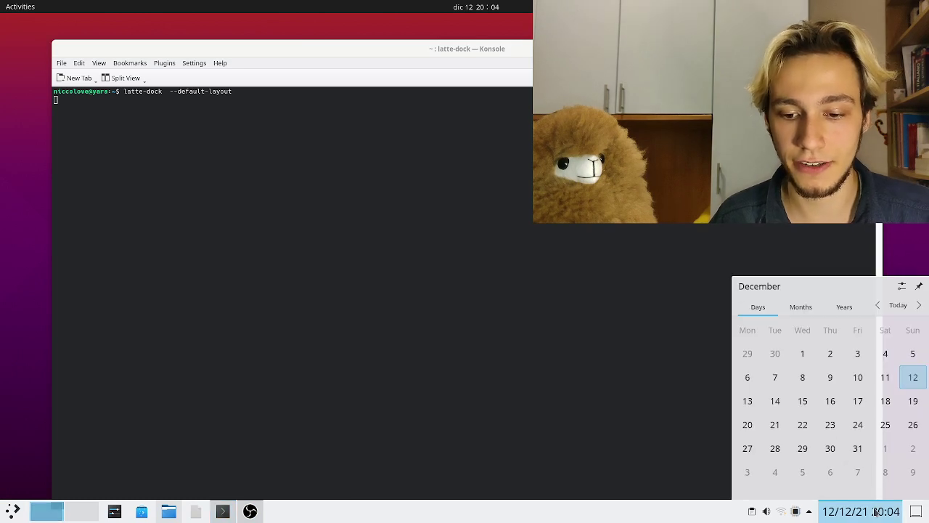
pyautogui.click(801, 308)
pyautogui.click(824, 313)
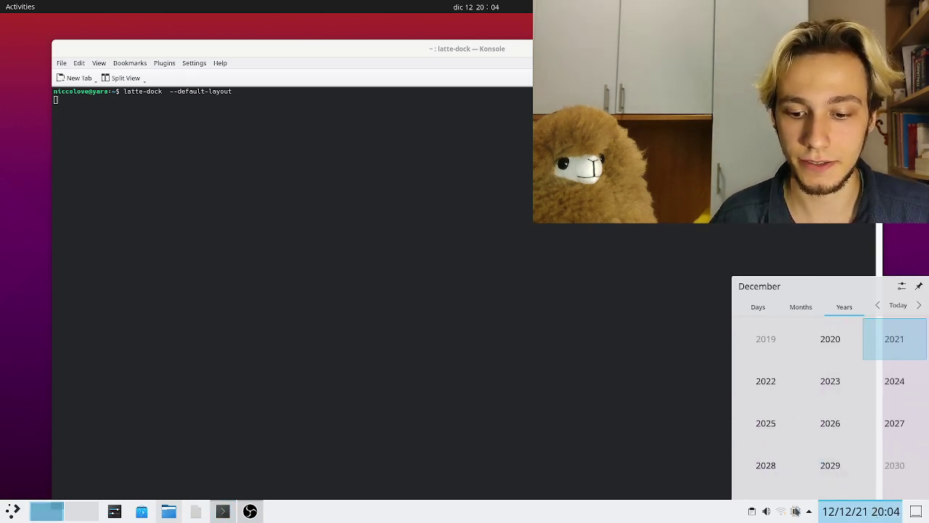
pyautogui.click(796, 511)
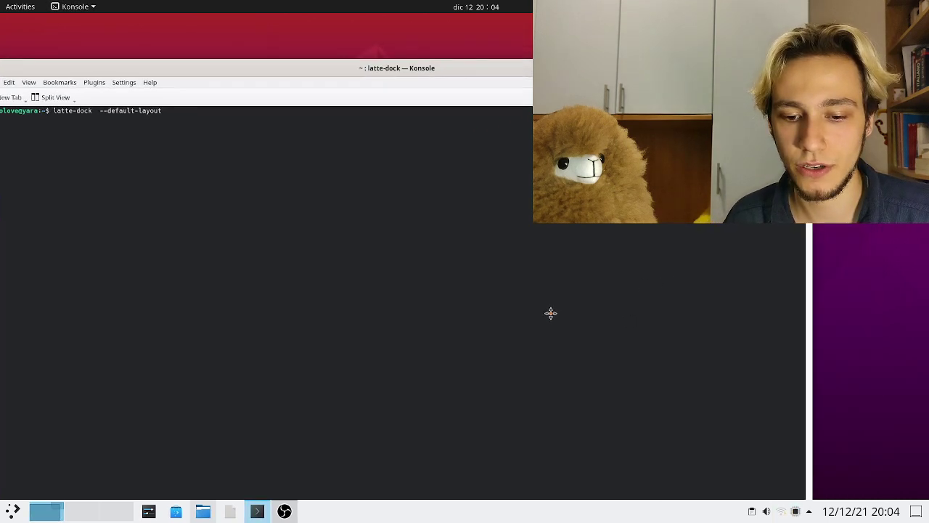
# - Pin open the P-state and CPUFreq popup showing Min perf 12%, Max perf 100%, Turbo off
pyautogui.click(796, 511)
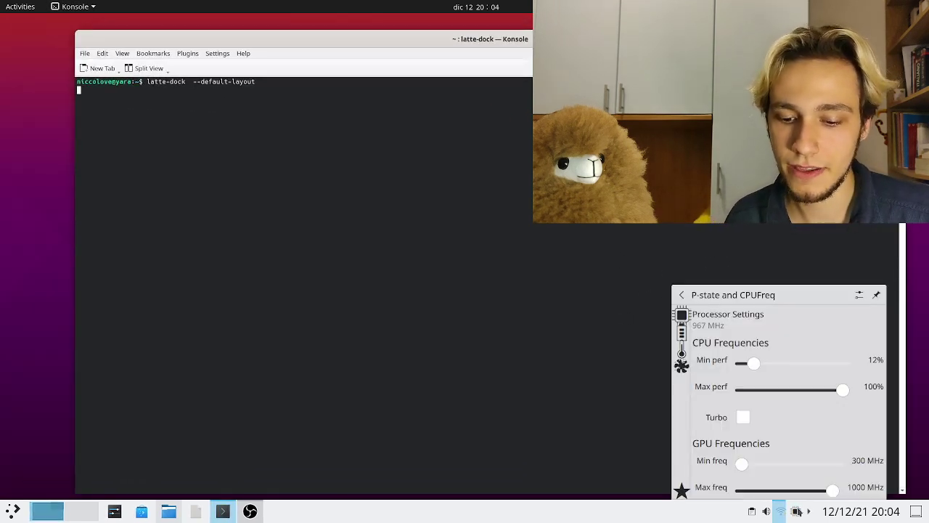
pyautogui.click(876, 294)
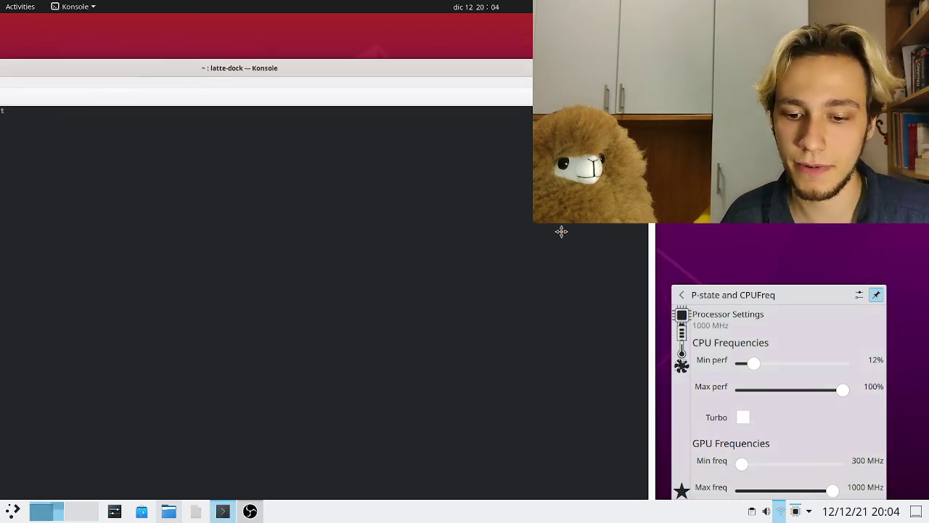
pyautogui.moveTo(621, 228); pyautogui.dragTo(681, 241)
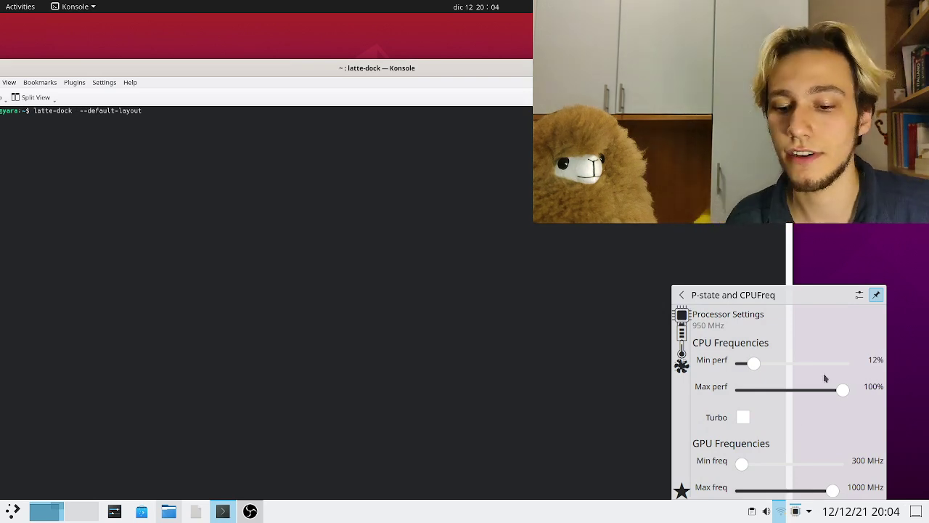
pyautogui.click(875, 298)
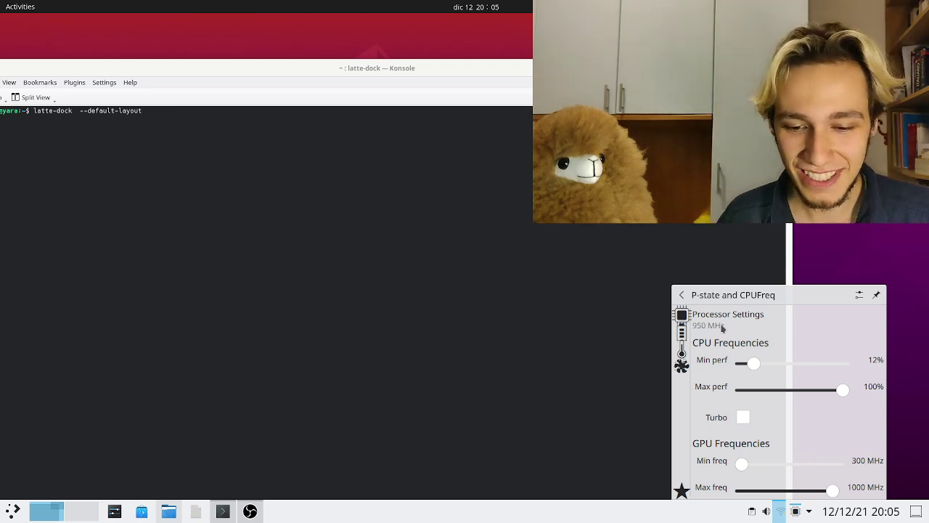
# - Show the tray's Wi-Fi network list twice, closing it each time by clicking Konsole
pyautogui.click(781, 511)
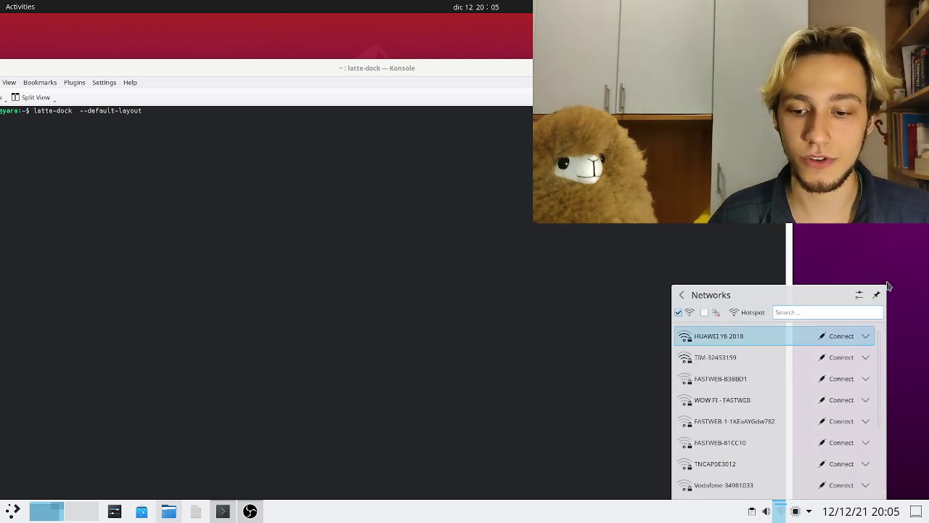
pyautogui.click(654, 246)
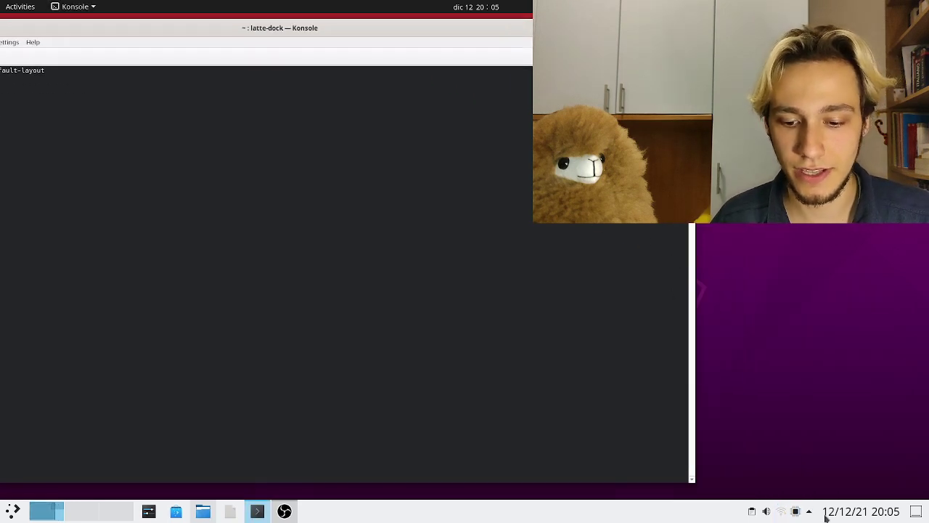
pyautogui.click(788, 513)
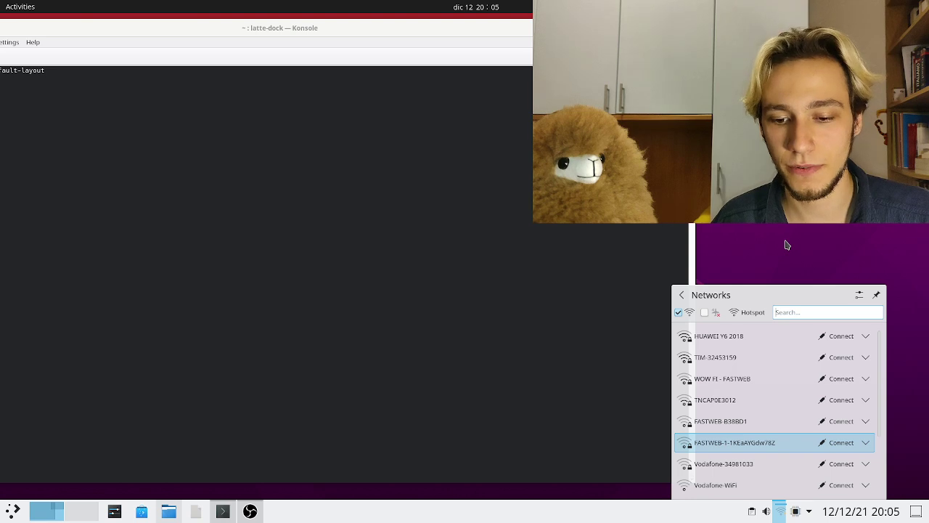
pyautogui.click(454, 235)
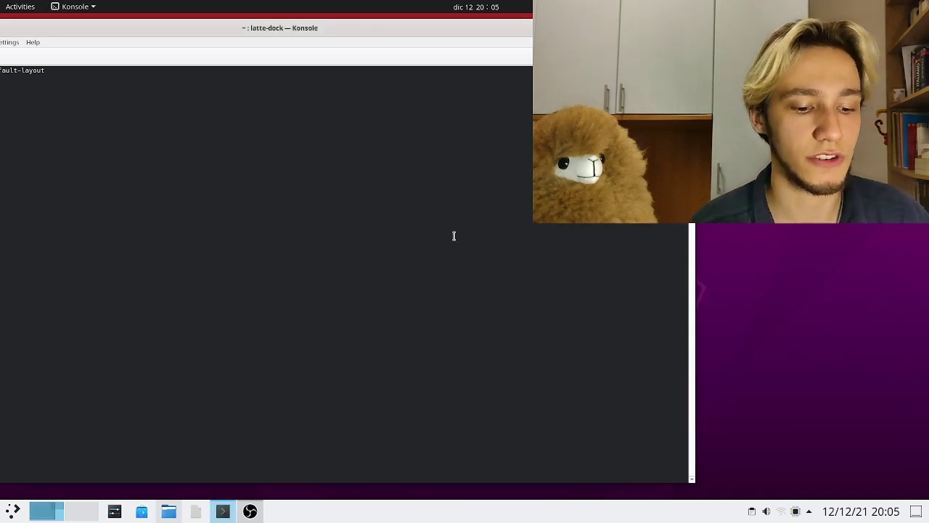
# - Toggle the panel's application launcher open and closed twice
pyautogui.click(13, 510)
pyautogui.click(15, 510)
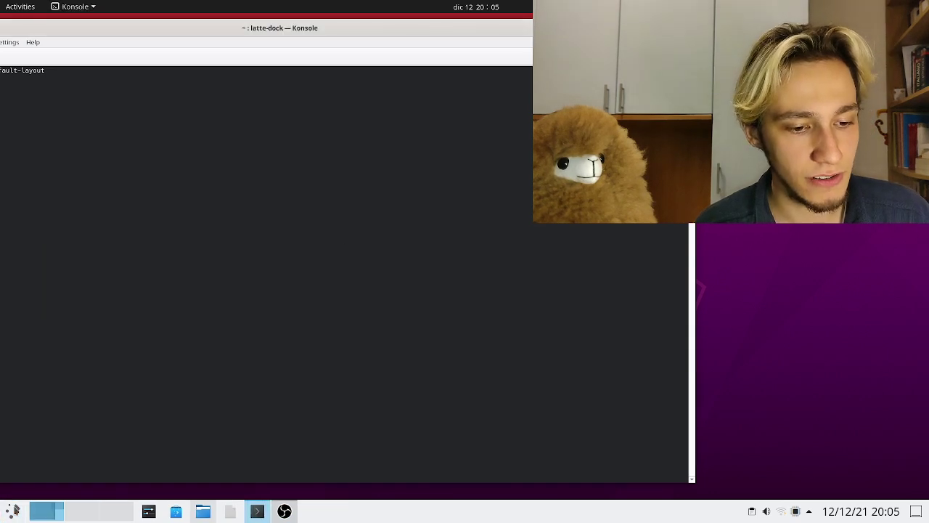
pyautogui.click(13, 509)
pyautogui.click(13, 510)
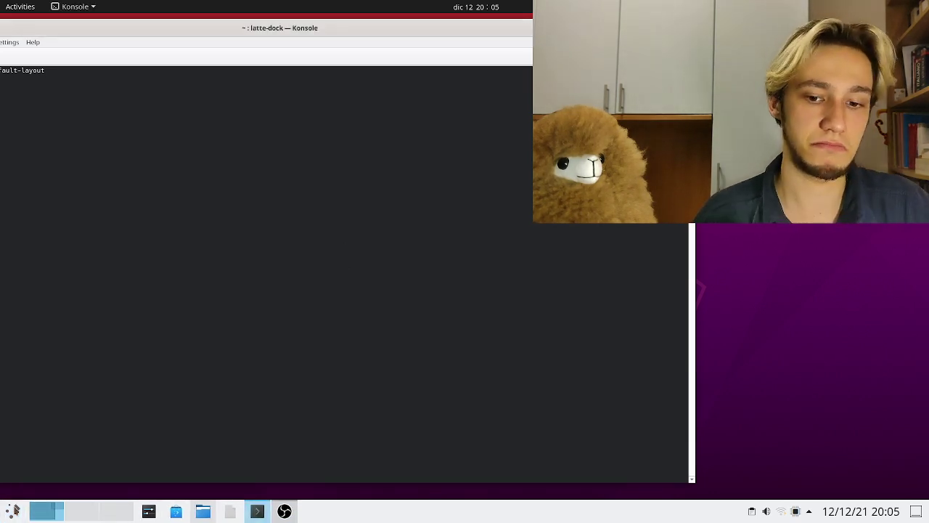
# - Open Add Widgets… from the dock's menu and scroll down the widget list
pyautogui.rightClick(419, 514)
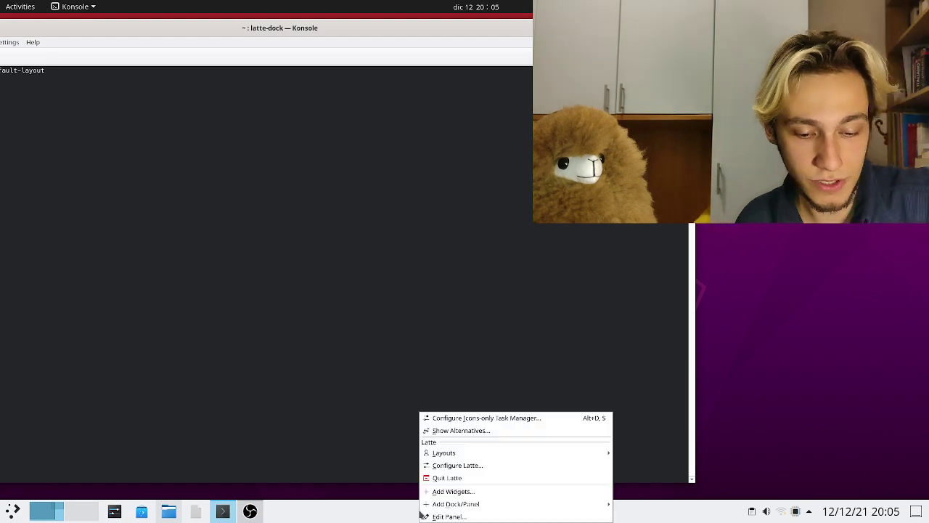
pyautogui.click(462, 496)
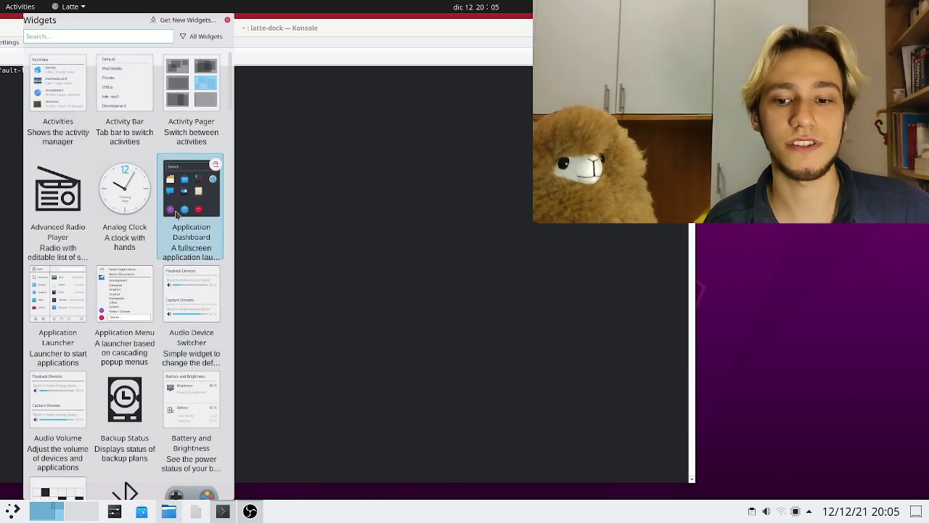
pyautogui.scroll(-10, 176, 214)
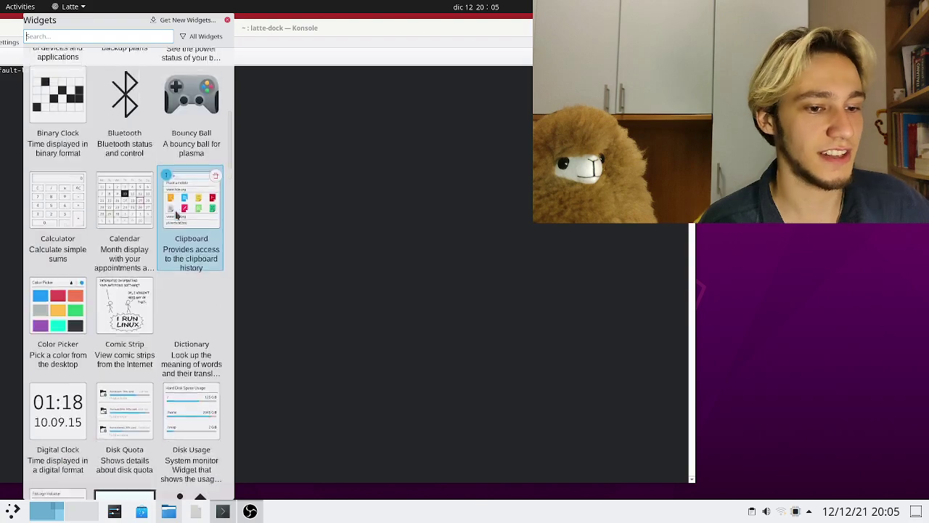
pyautogui.scroll(-12, 176, 215)
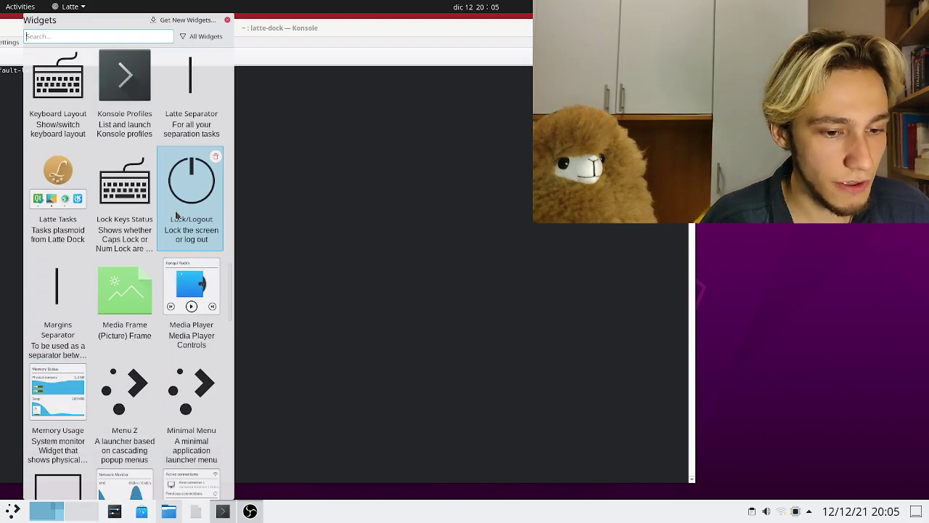
pyautogui.scroll(-2, 176, 217)
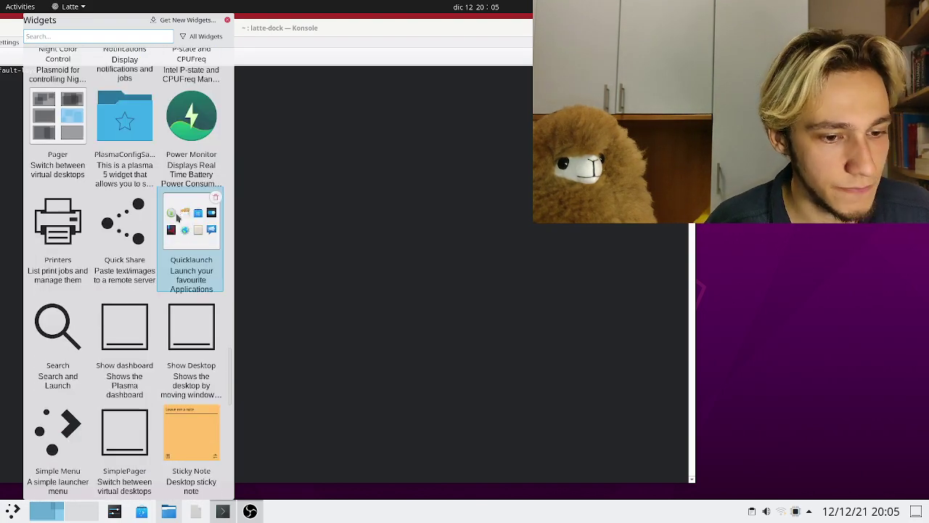
pyautogui.scroll(-5, 176, 218)
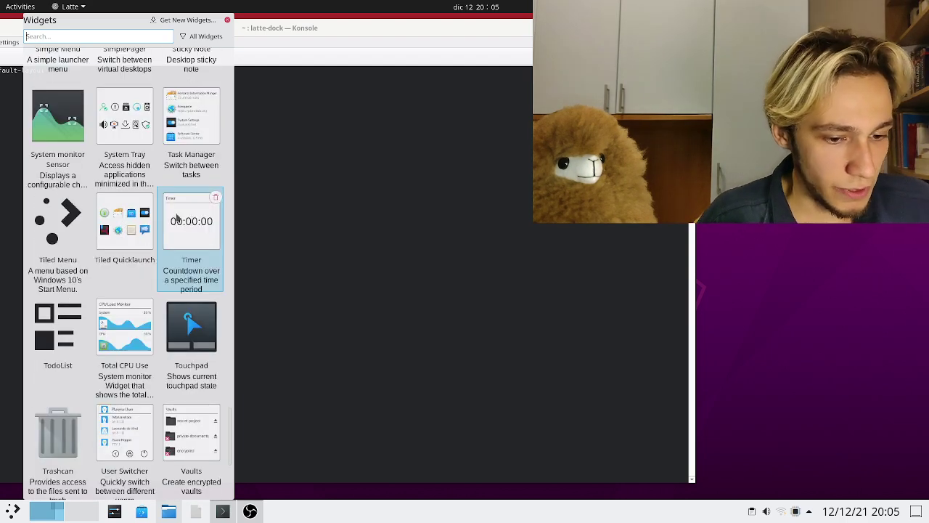
pyautogui.scroll(2, 177, 217)
# - Drop a Sticky Note into the panel and make its 'Start typing' text bold
pyautogui.moveTo(177, 218); pyautogui.dragTo(726, 511)
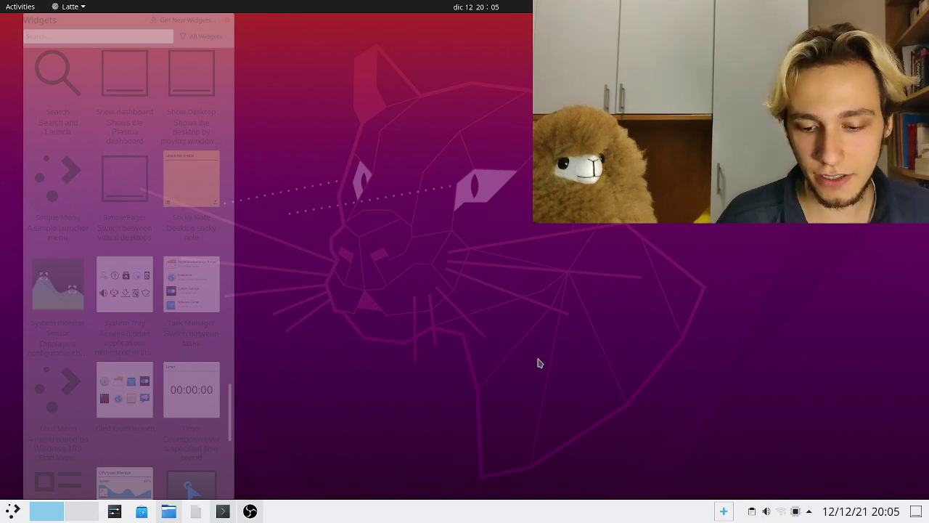
pyautogui.click(227, 24)
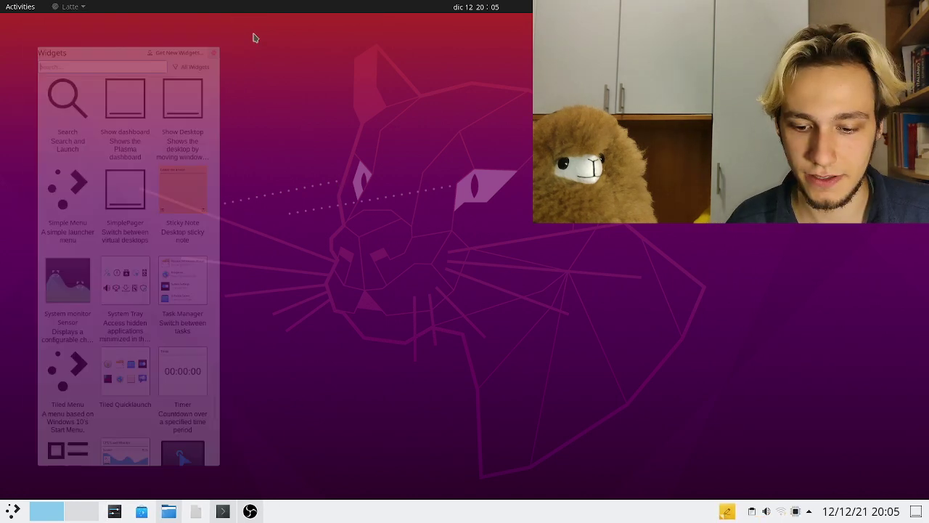
pyautogui.click(727, 511)
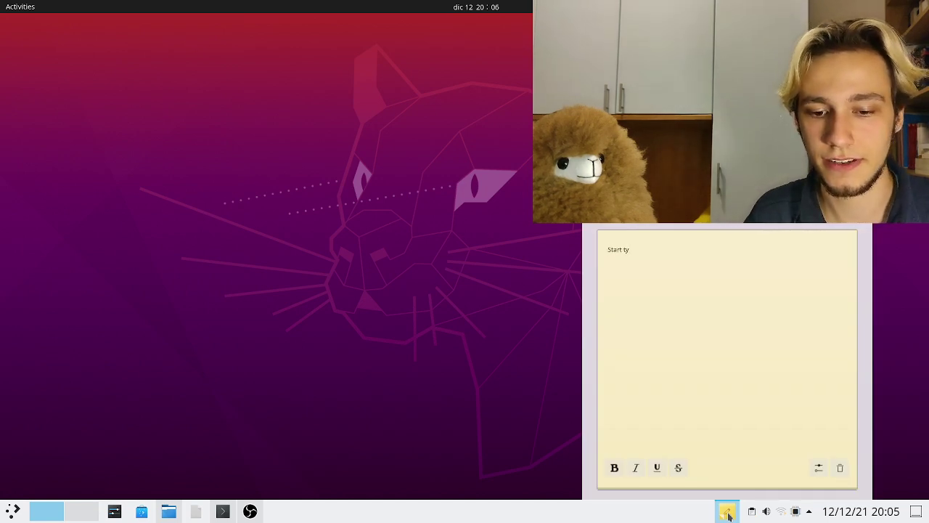
pyautogui.write('Start typing')
pyautogui.hotkey('ctrl', 'a')
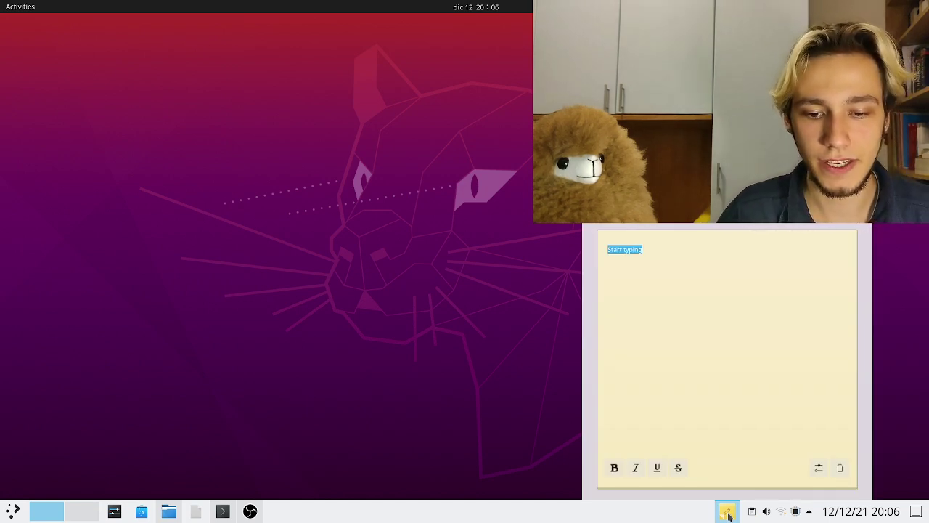
pyautogui.click(614, 468)
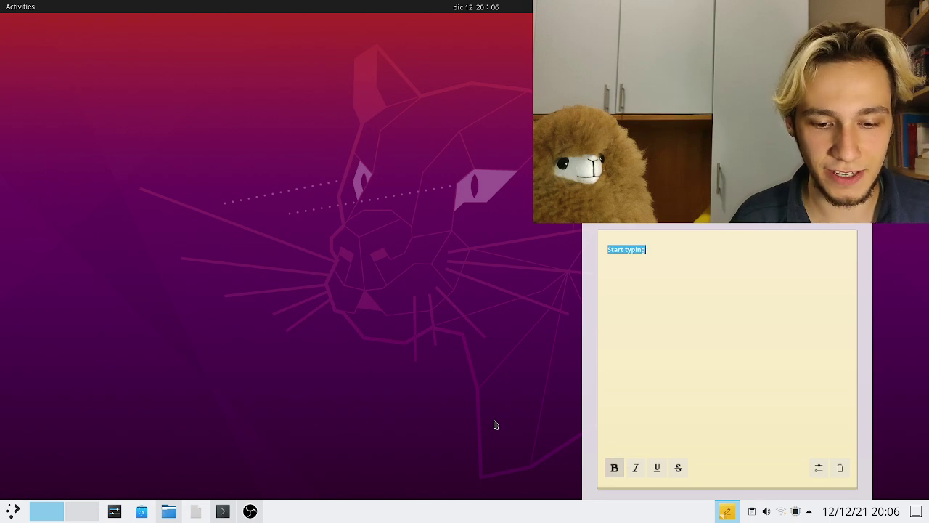
pyautogui.click(727, 513)
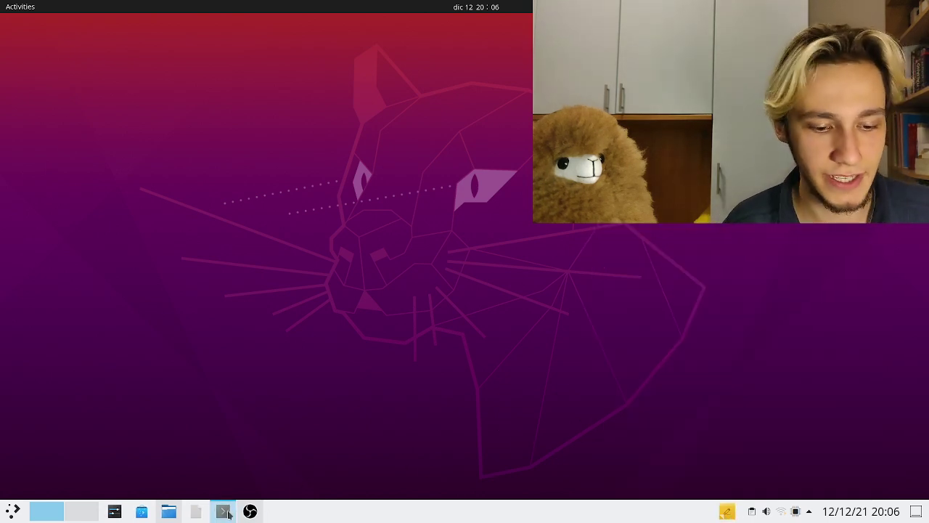
# - Restore and shrink the Konsole window, briefly opening the calendar
pyautogui.click(223, 511)
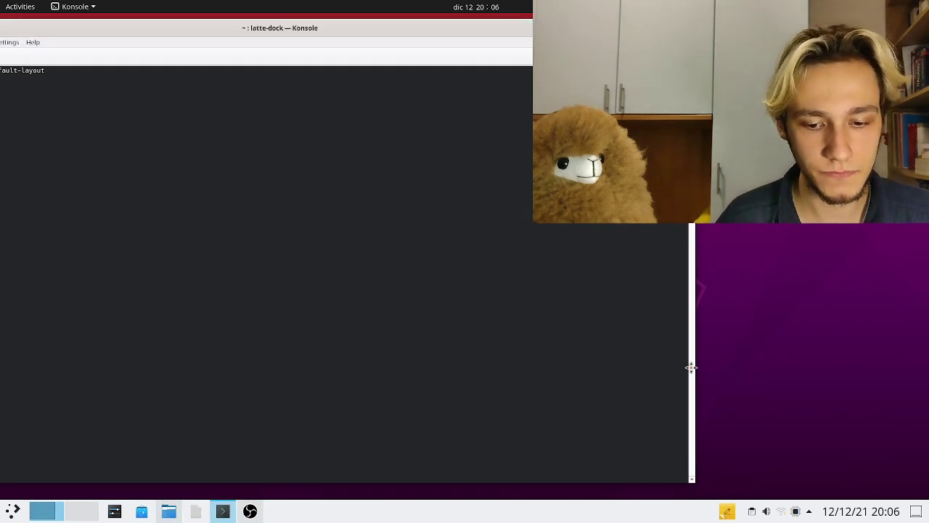
pyautogui.moveTo(690, 367); pyautogui.dragTo(615, 337)
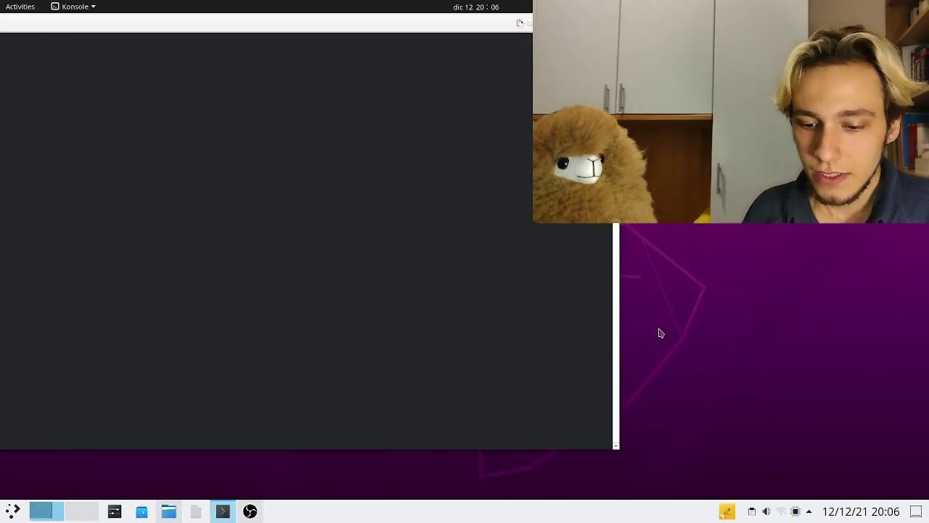
pyautogui.click(878, 520)
pyautogui.click(878, 519)
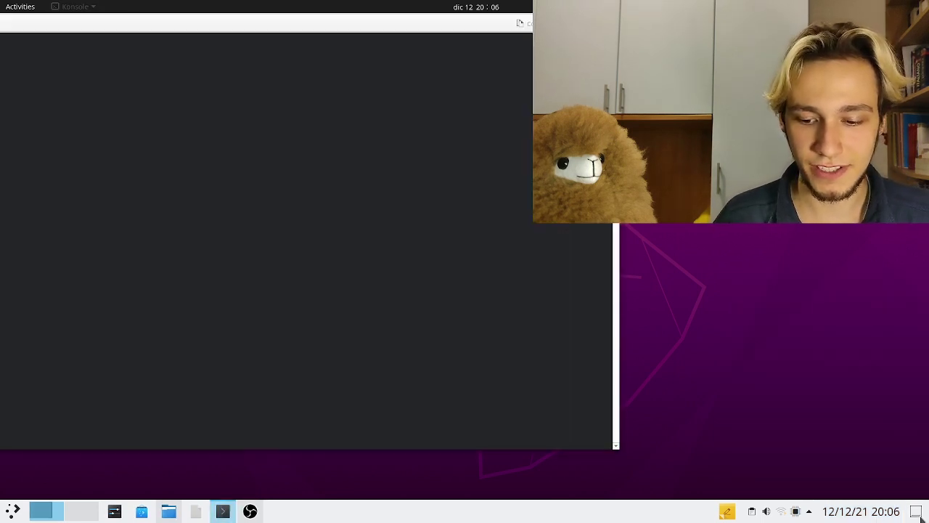
# - Toggle Show Desktop several times, then restore the Dolphin window showing Videos/OBS
pyautogui.click(919, 516)
pyautogui.click(919, 516)
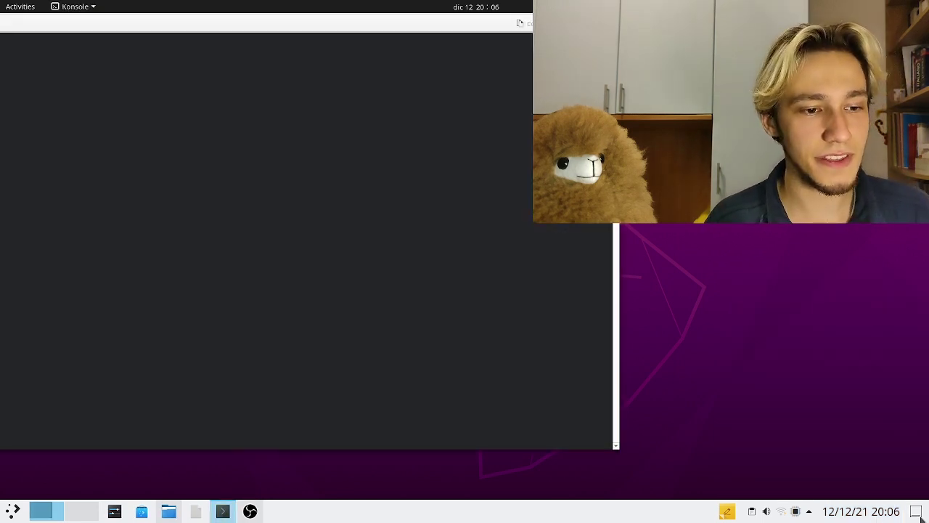
pyautogui.click(919, 515)
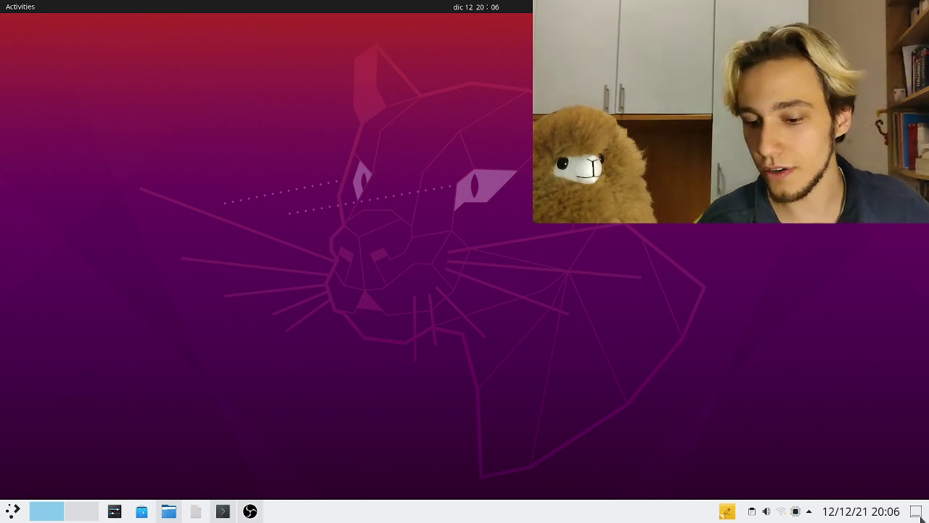
pyautogui.click(919, 516)
pyautogui.click(919, 514)
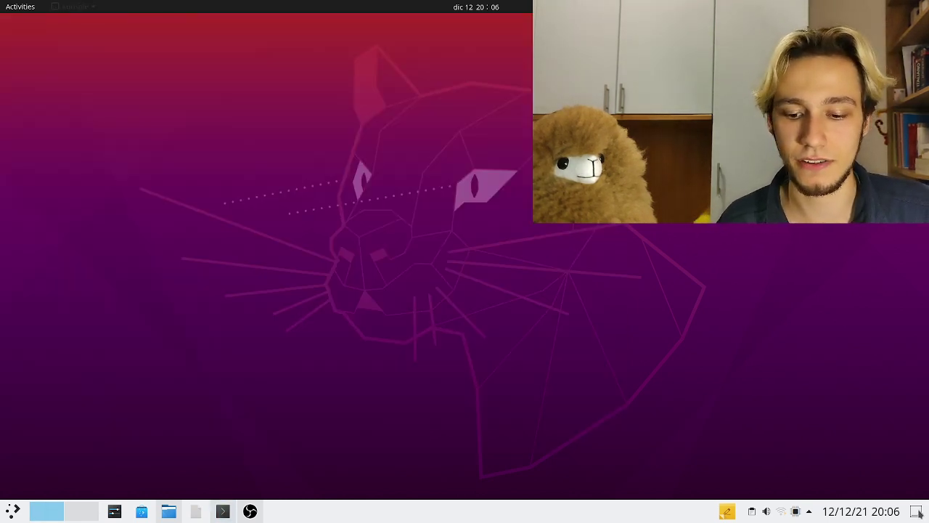
pyautogui.click(919, 514)
pyautogui.click(919, 514)
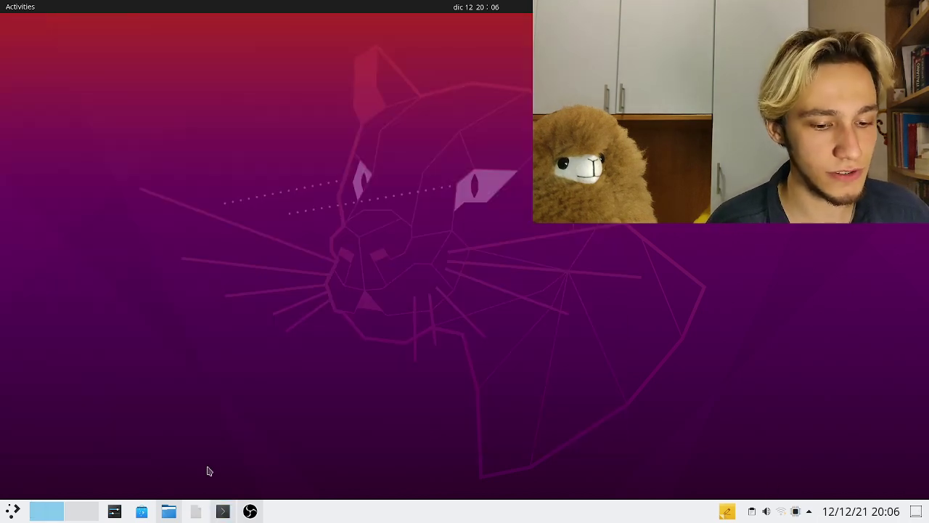
pyautogui.click(169, 512)
# - Minimize and restore the Dolphin window twice from its task manager entry
pyautogui.click(169, 511)
pyautogui.click(169, 512)
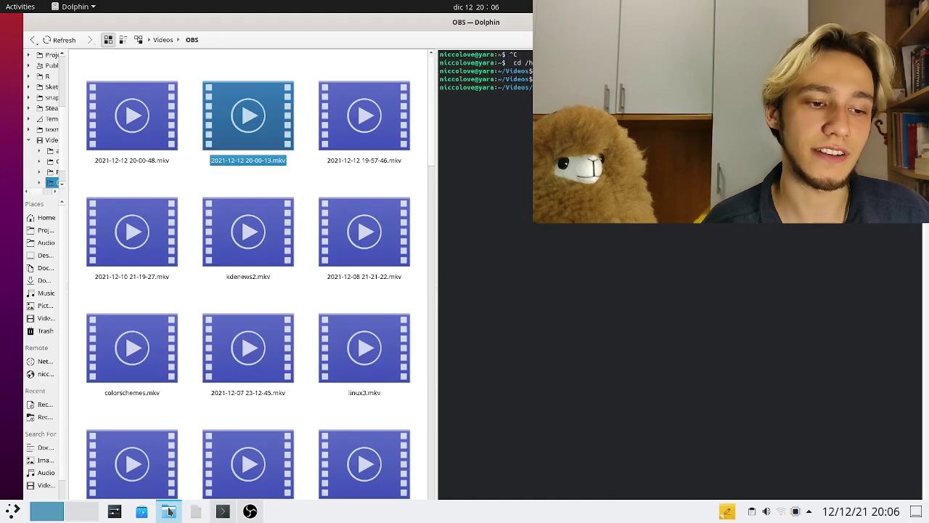
pyautogui.click(170, 512)
pyautogui.click(169, 512)
# - Toggle the Activities overview, then return to the Dolphin window from it
pyautogui.press('super')
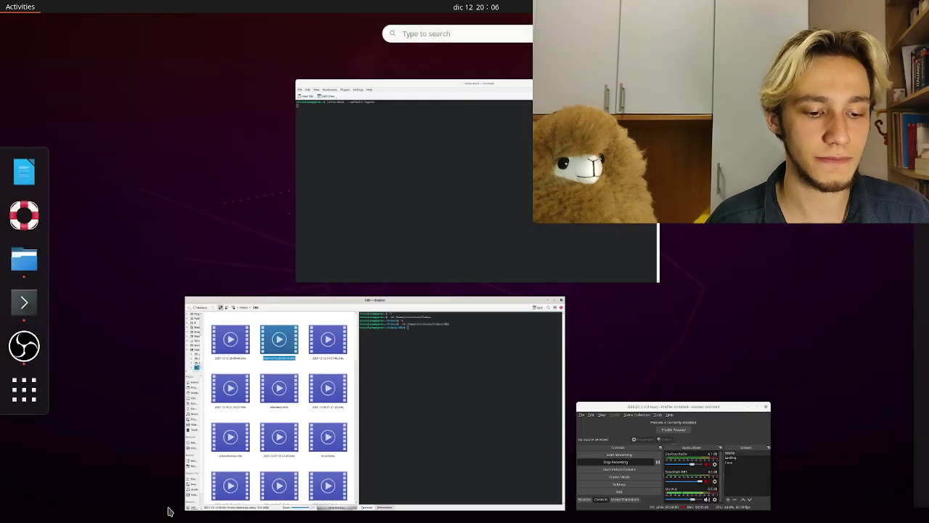
pyautogui.press('super')
pyautogui.press('super')
pyautogui.press('super')
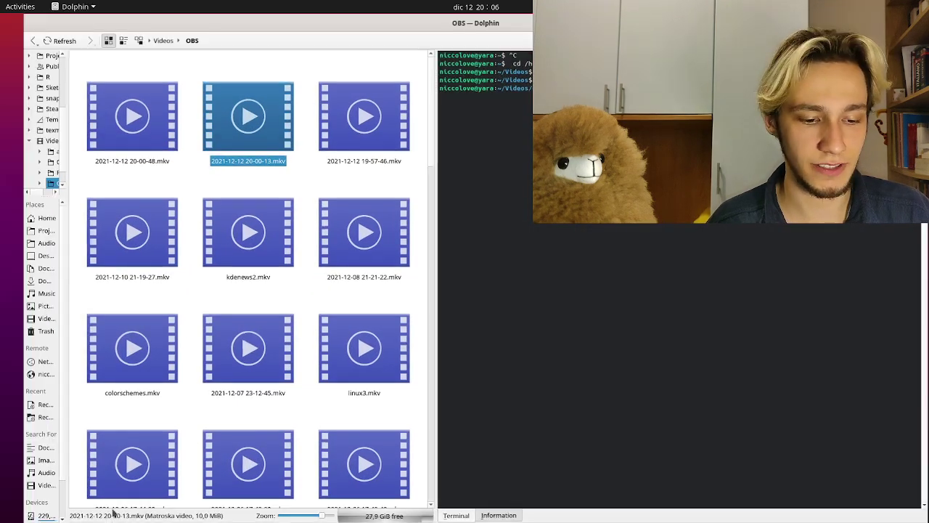
pyautogui.press('super')
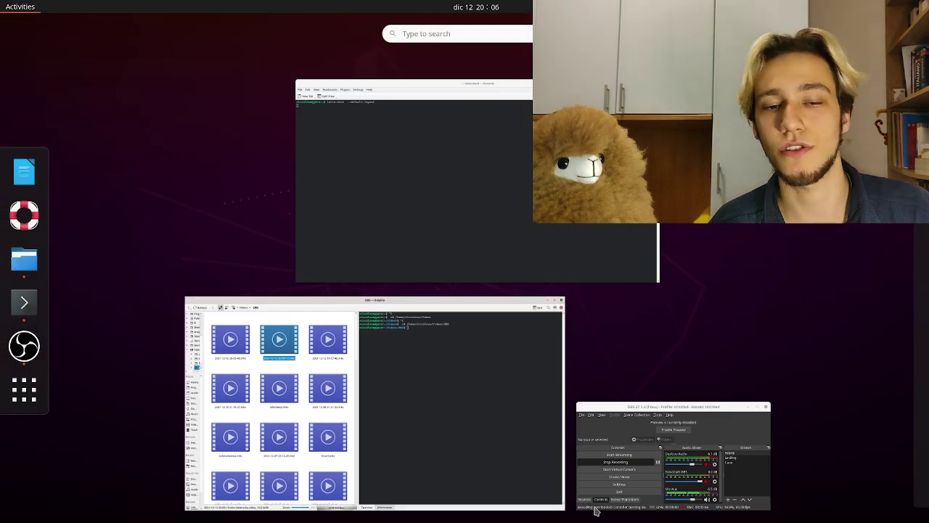
pyautogui.click(234, 357)
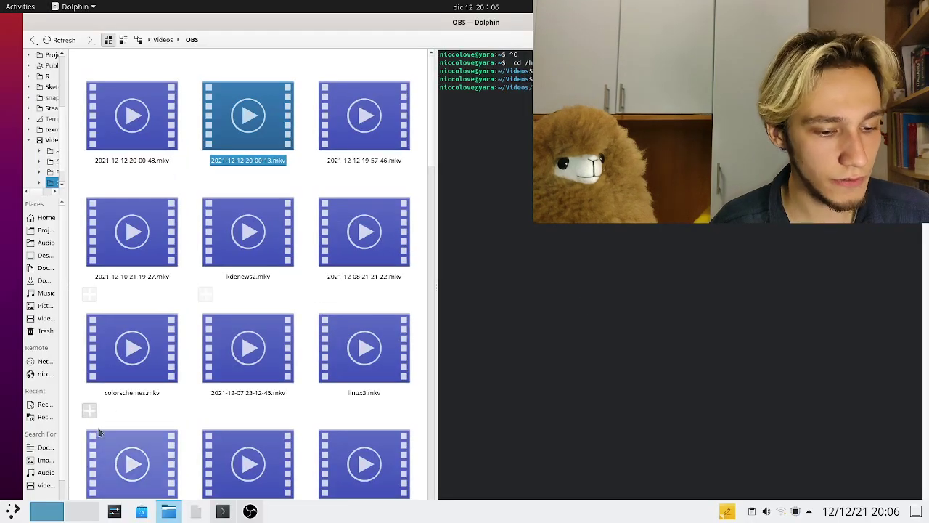
# - Minimize Dolphin to reveal the desktop and bring it back, twice, from the panel
pyautogui.click(80, 511)
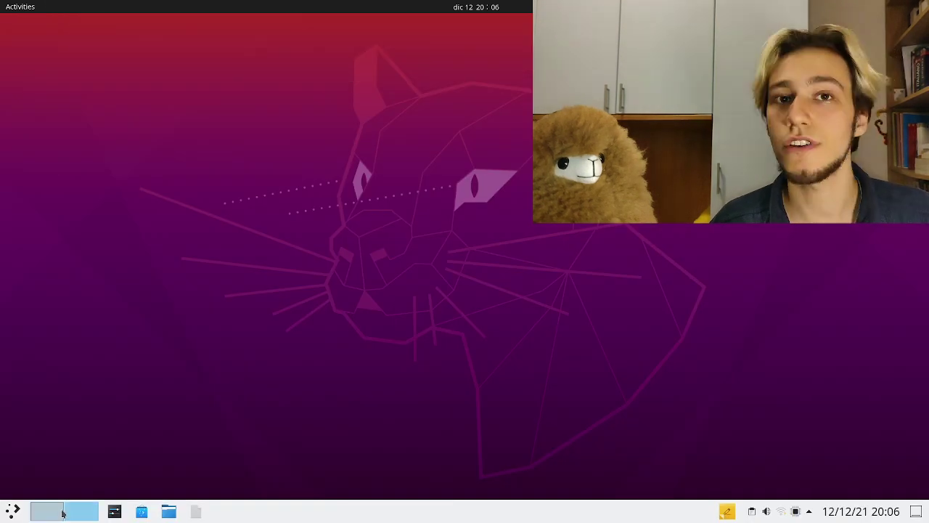
pyautogui.click(58, 513)
pyautogui.click(93, 516)
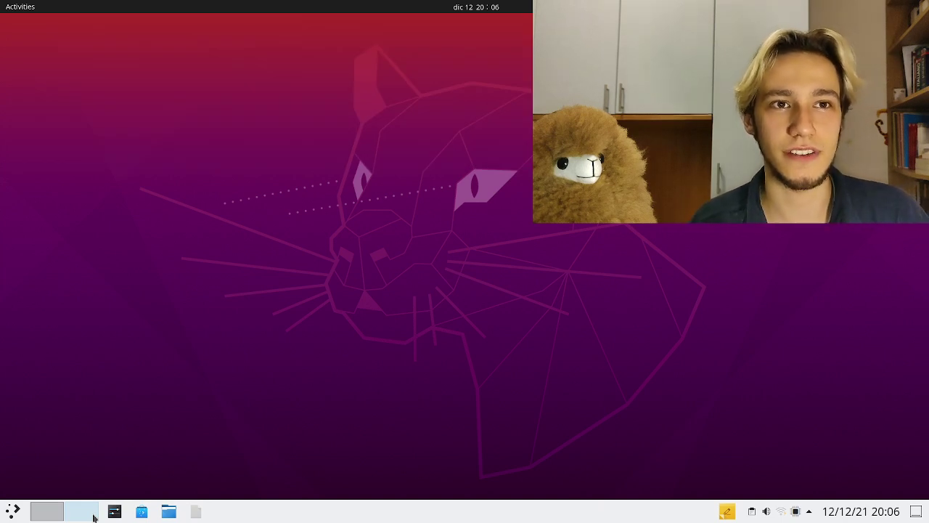
pyautogui.click(45, 516)
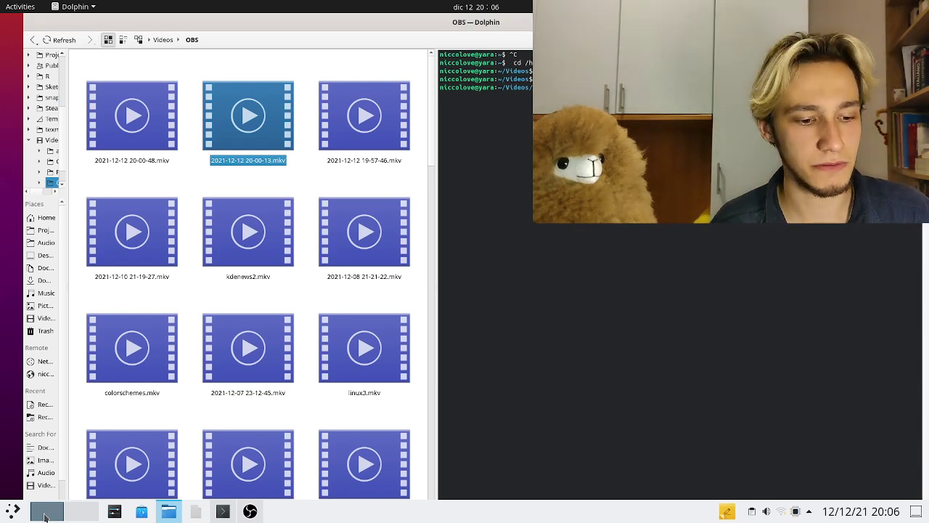
# - Switch to the second, empty pager desktop and back, then open the application launcher
pyautogui.click(90, 511)
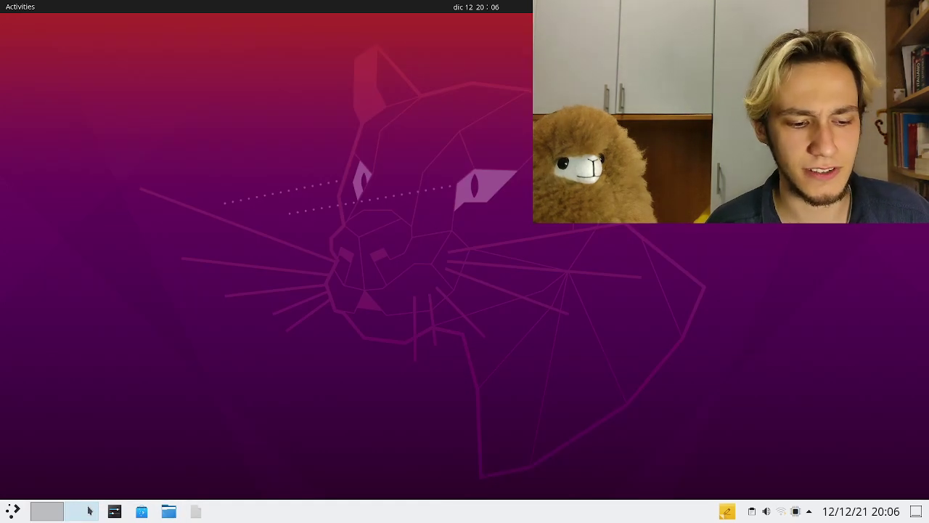
pyautogui.click(51, 516)
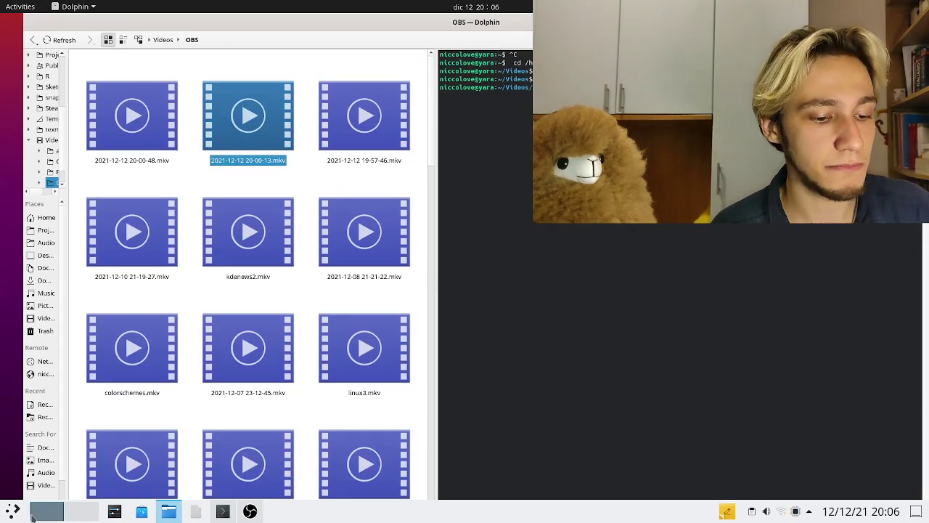
pyautogui.click(6, 512)
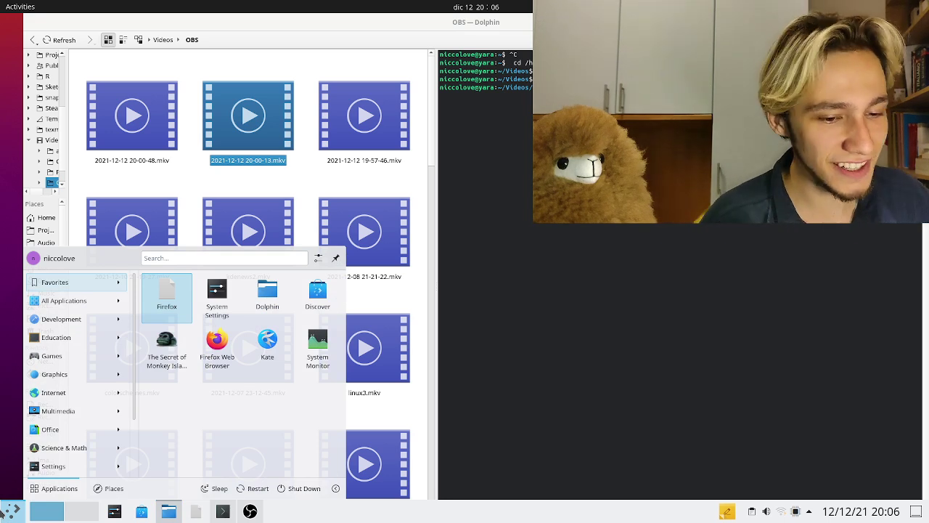
# - List all applications, then set Built-in Speakers to 19% as the default output
pyautogui.click(93, 309)
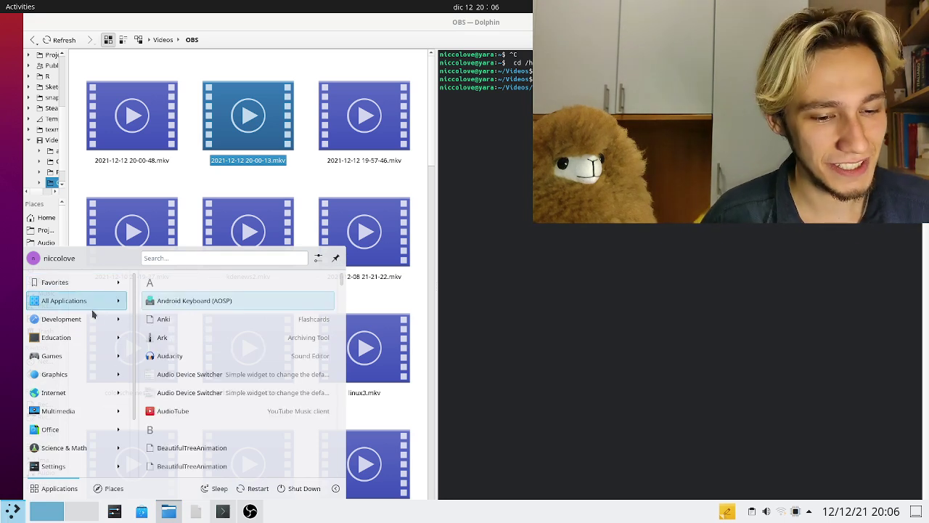
pyautogui.click(768, 511)
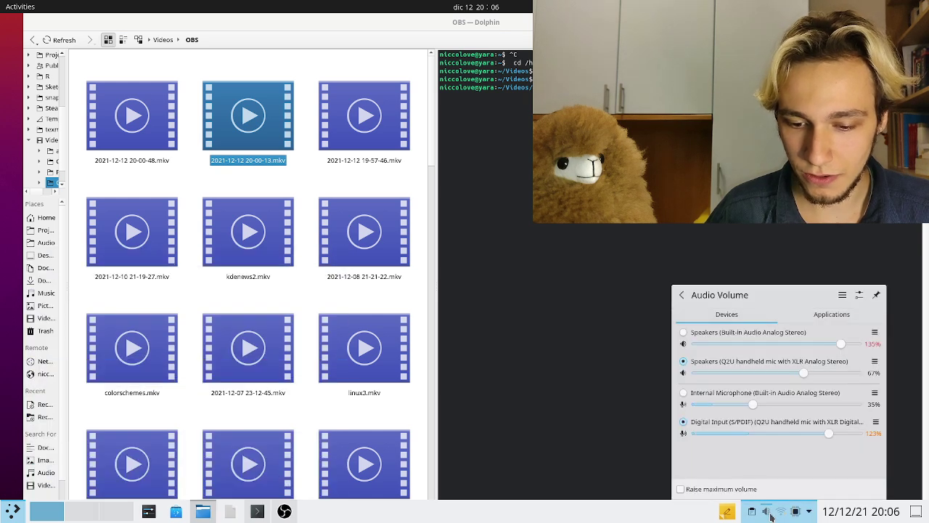
pyautogui.click(839, 345)
pyautogui.click(727, 344)
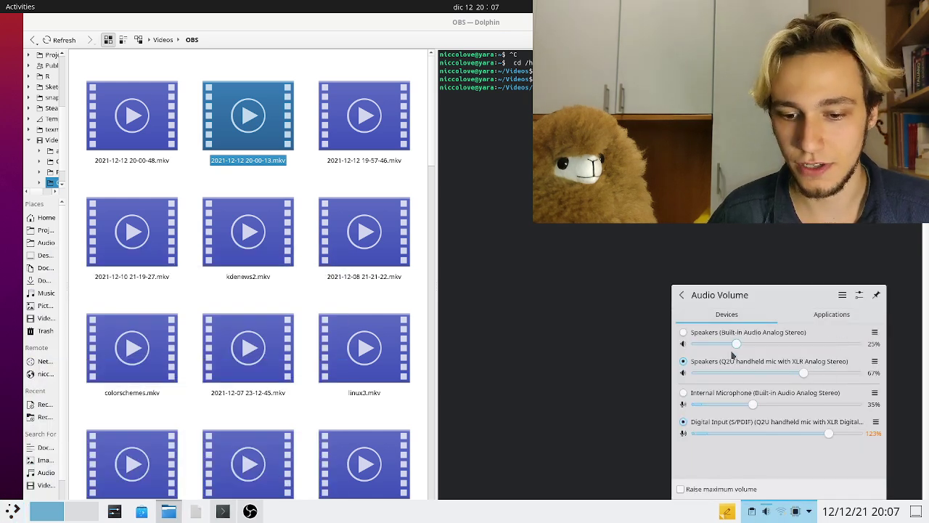
pyautogui.click(695, 334)
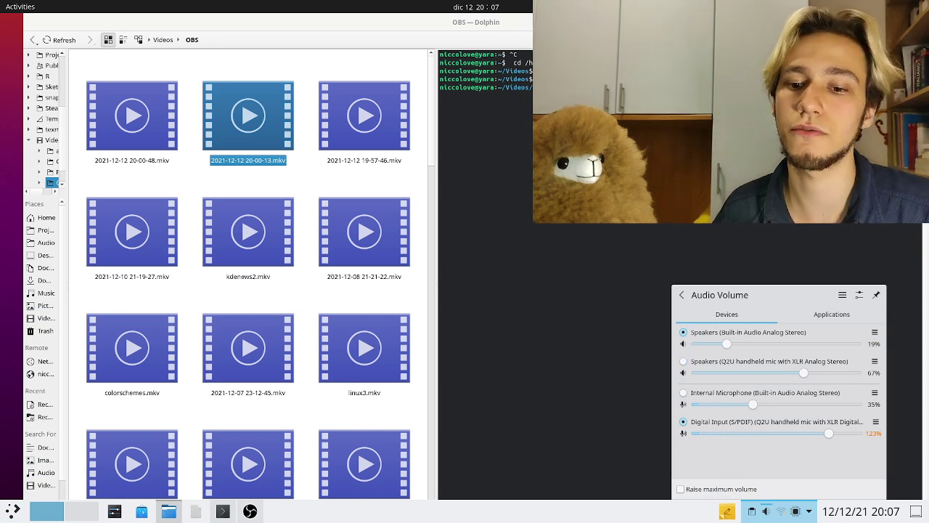
pyautogui.press('Escape')
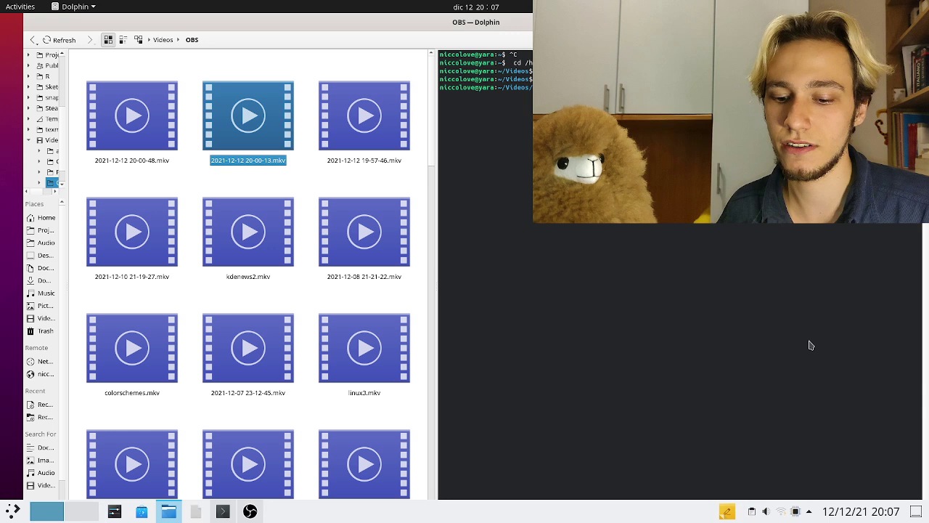
# - Set Digital Input volume to 96%, then view the Wi-Fi networks and clipboard history
pyautogui.click(766, 511)
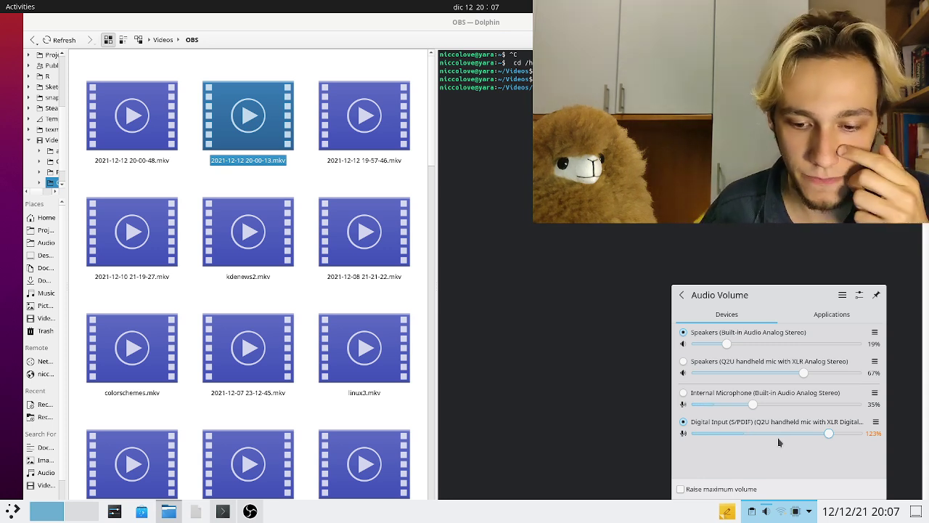
pyautogui.moveTo(829, 433)
pyautogui.mouseDown()
pyautogui.moveTo(808, 436)
pyautogui.moveTo(804, 447)
pyautogui.moveTo(799, 439)
pyautogui.moveTo(841, 438)
pyautogui.mouseUp()
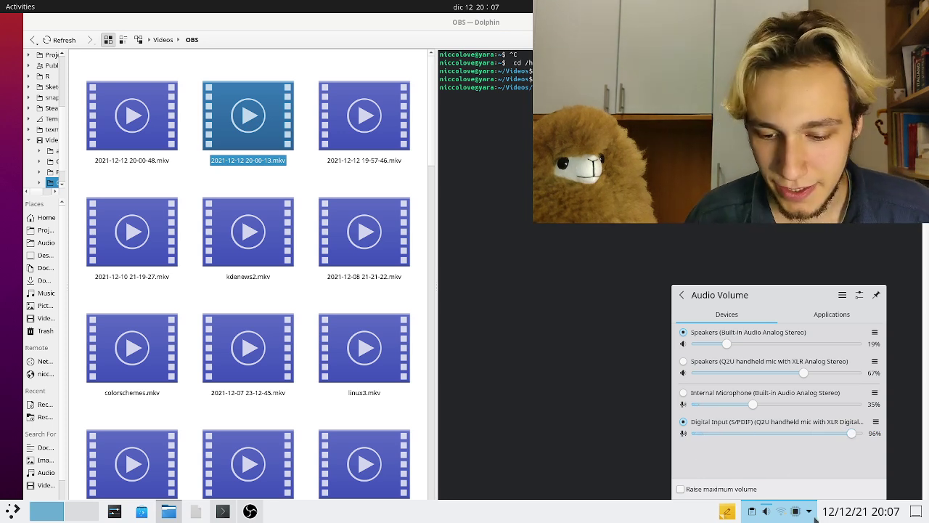
pyautogui.click(782, 512)
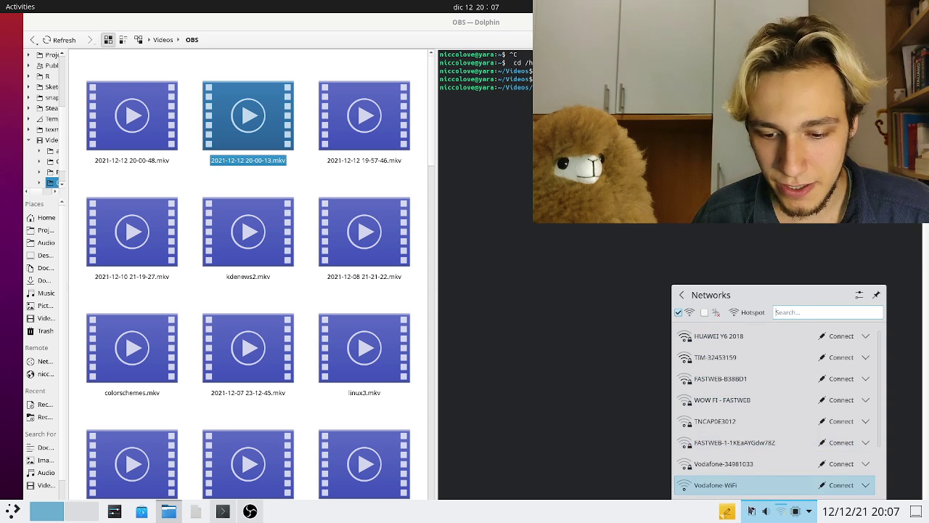
pyautogui.click(751, 512)
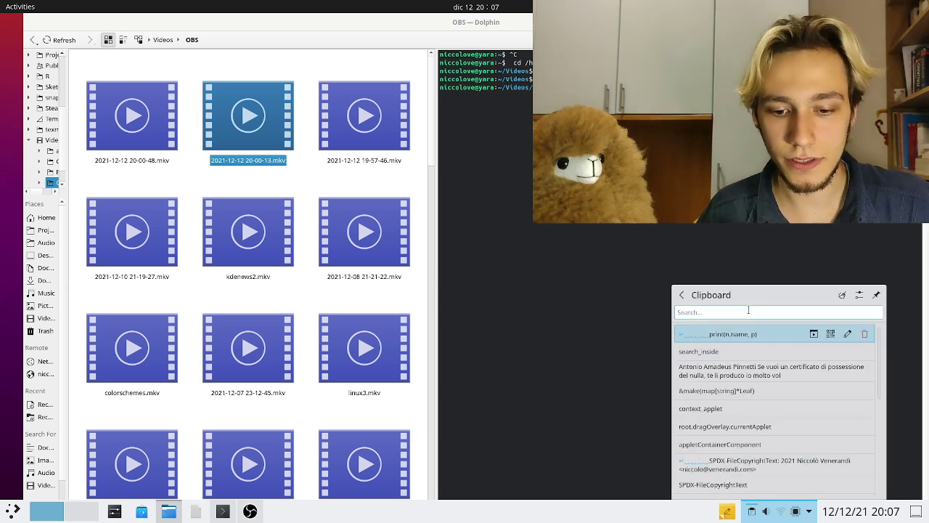
# - Open Edit Panel and inspect the Dodge Maximized, Windows Go Below and On Demand Sidebar choices unchanged
pyautogui.rightClick(506, 512)
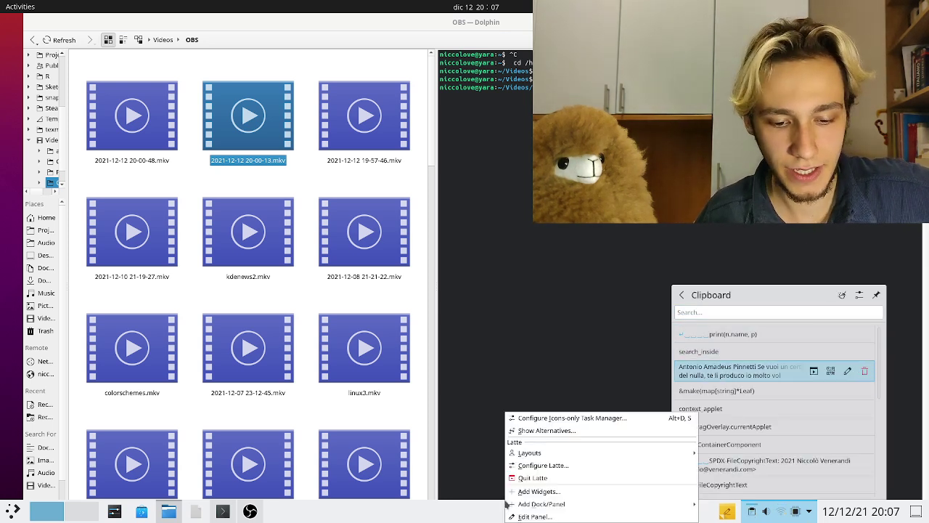
pyautogui.click(565, 516)
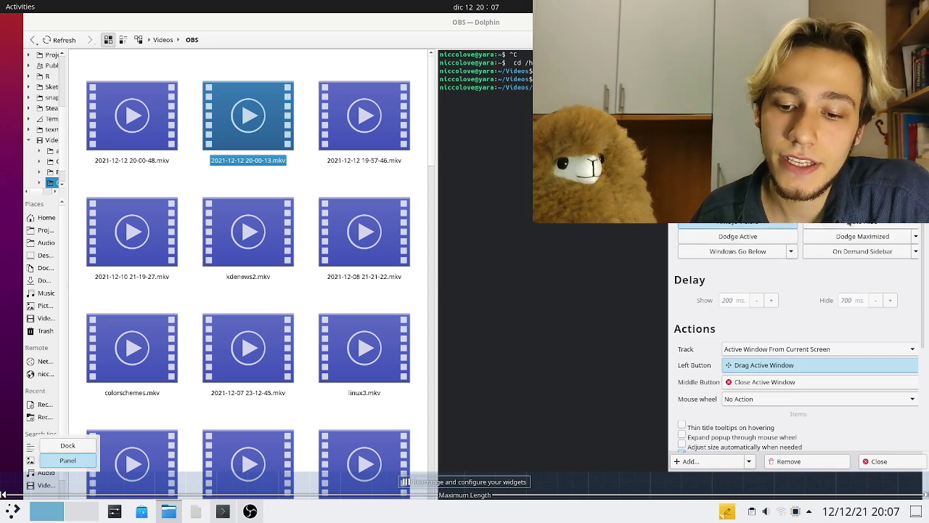
pyautogui.click(915, 237)
pyautogui.click(907, 240)
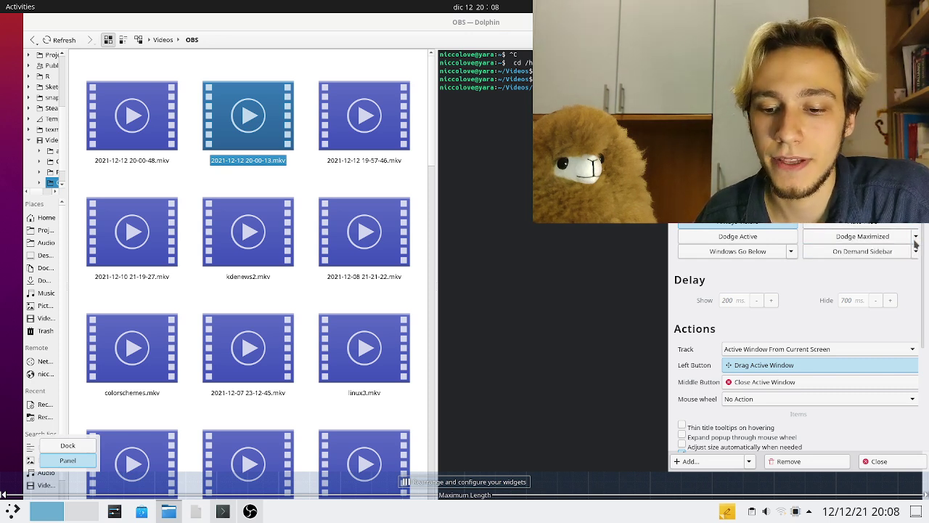
pyautogui.click(791, 251)
pyautogui.click(793, 258)
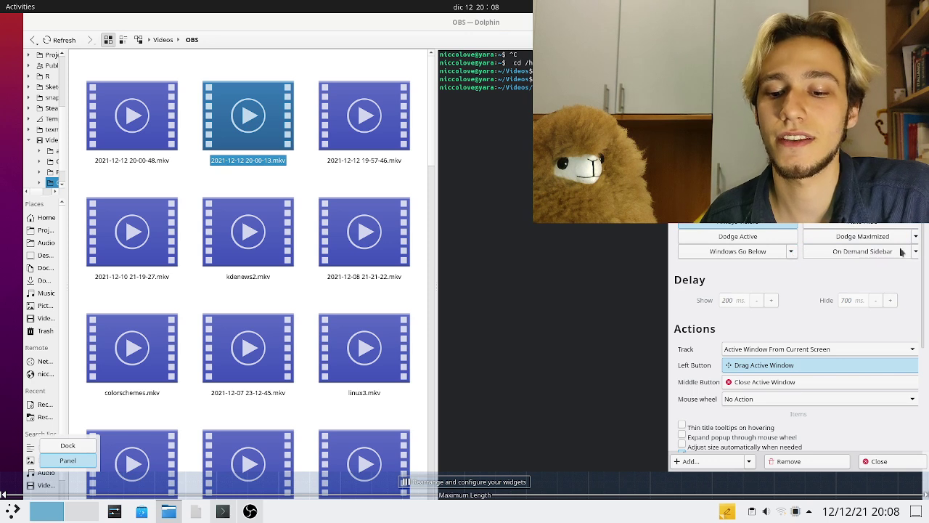
pyautogui.click(916, 252)
pyautogui.click(916, 257)
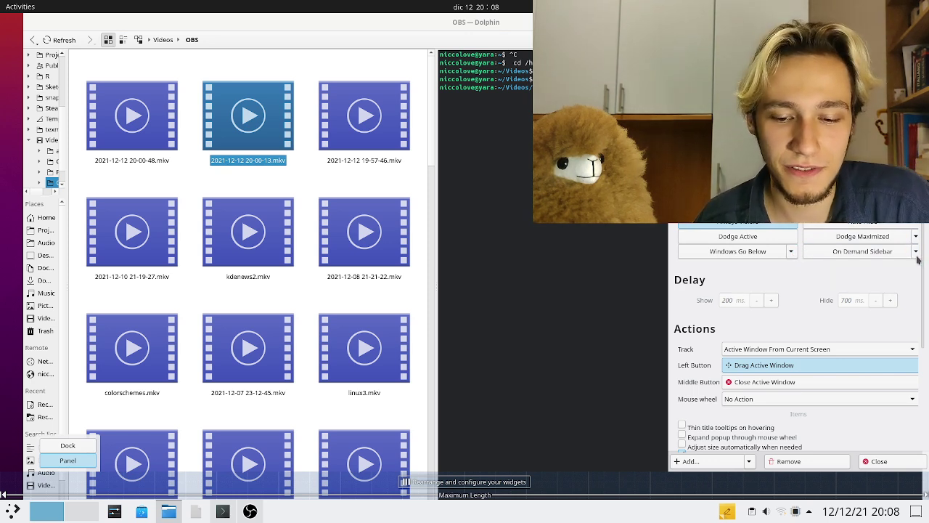
# - Scroll through the remaining panel settings, leave editing, then reopen Edit Panel
pyautogui.scroll(-3, 707, 342)
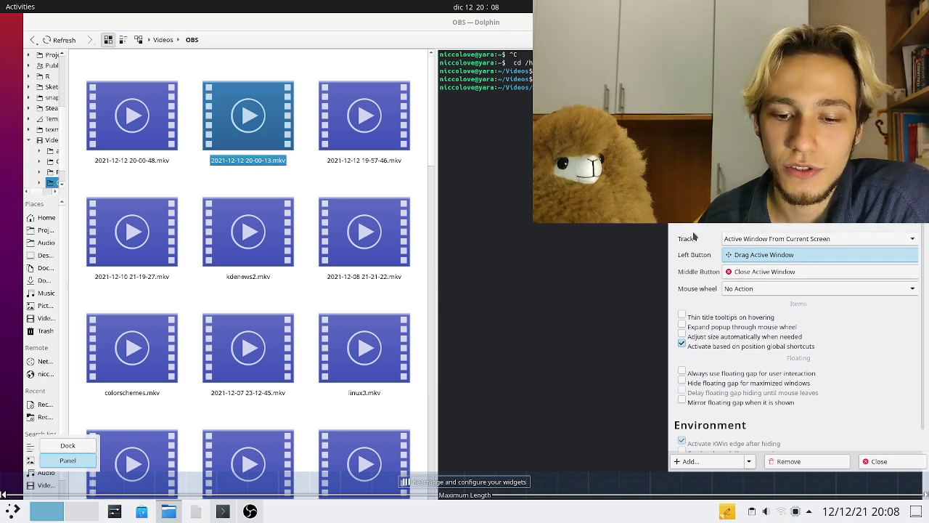
pyautogui.scroll(-1, 702, 272)
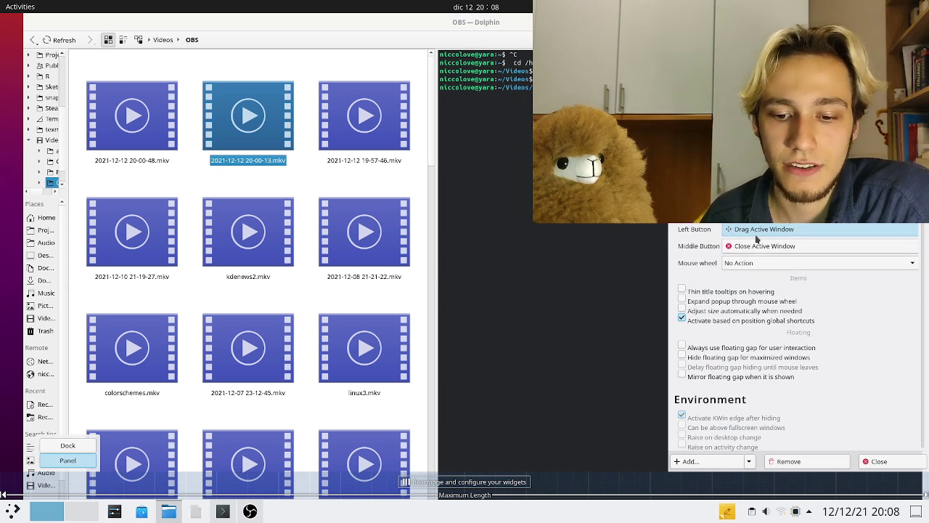
pyautogui.click(453, 31)
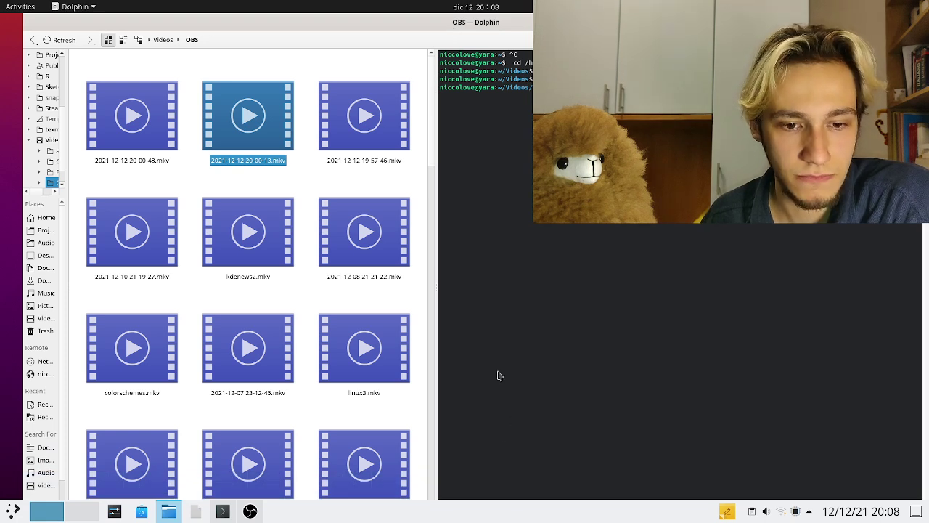
pyautogui.rightClick(600, 514)
pyautogui.click(628, 516)
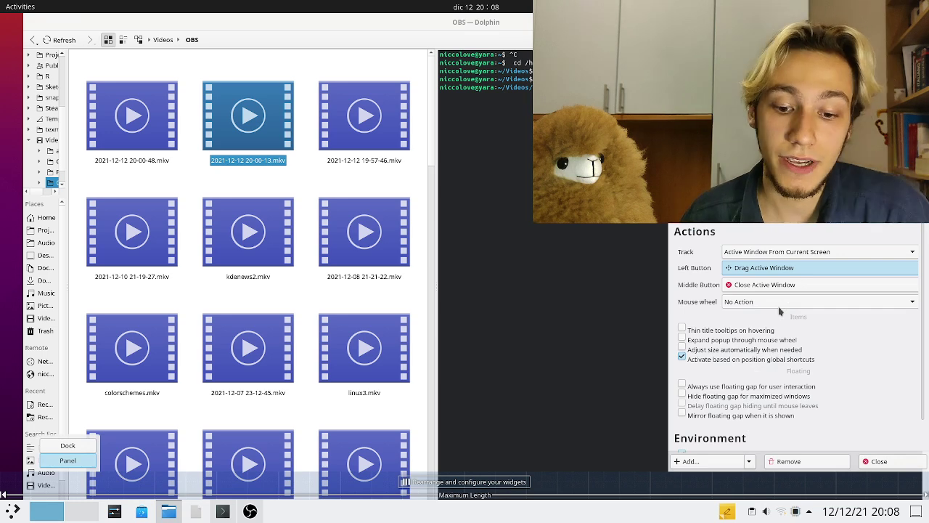
# - Switch the panel settings to the Appearance options
pyautogui.scroll(-1, 839, 341)
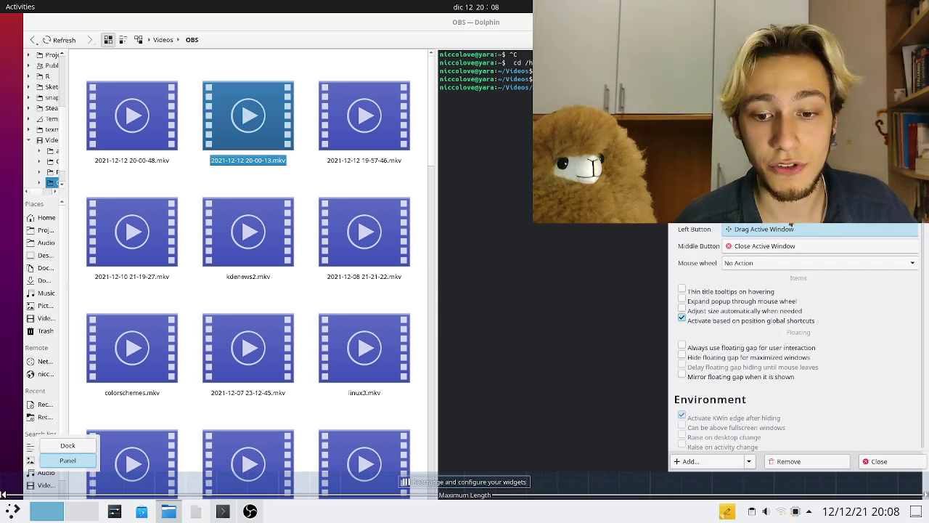
pyautogui.hotkey('ctrl', 'Tab')
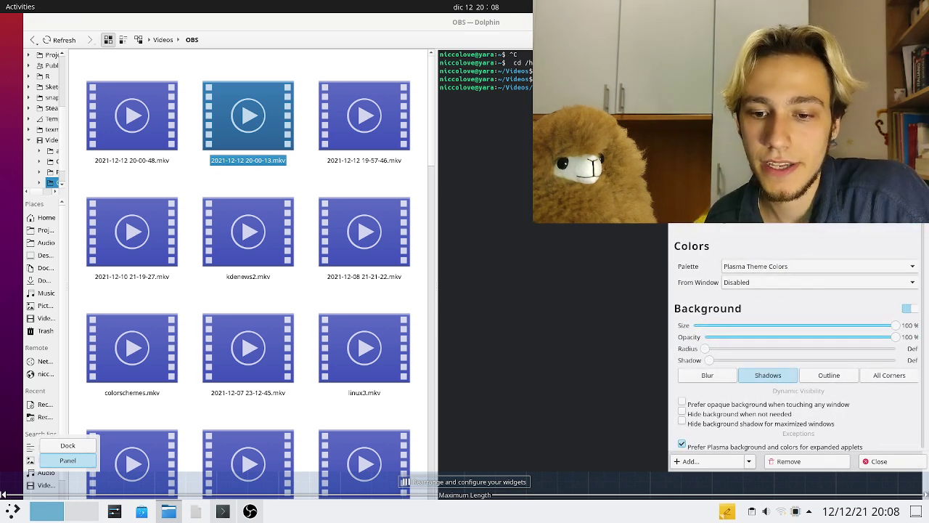
pyautogui.scroll(1, 799, 341)
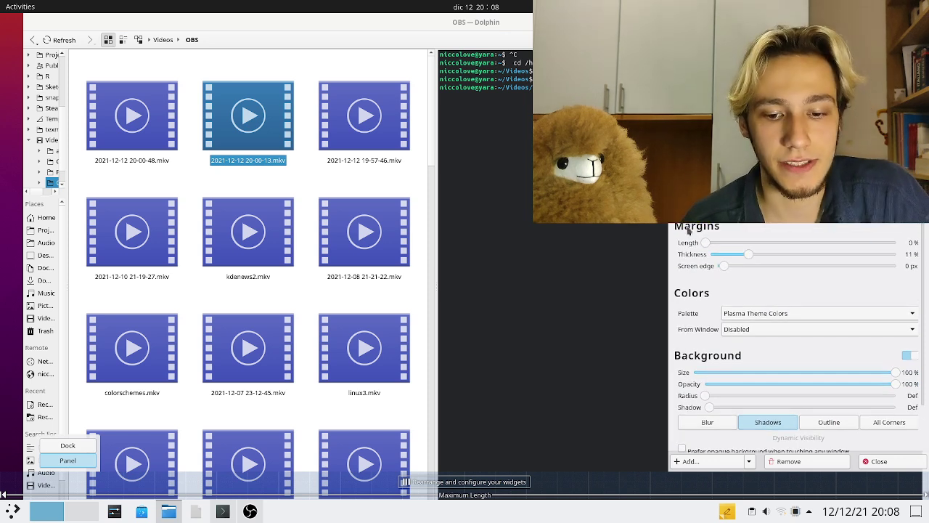
pyautogui.scroll(-1, 689, 283)
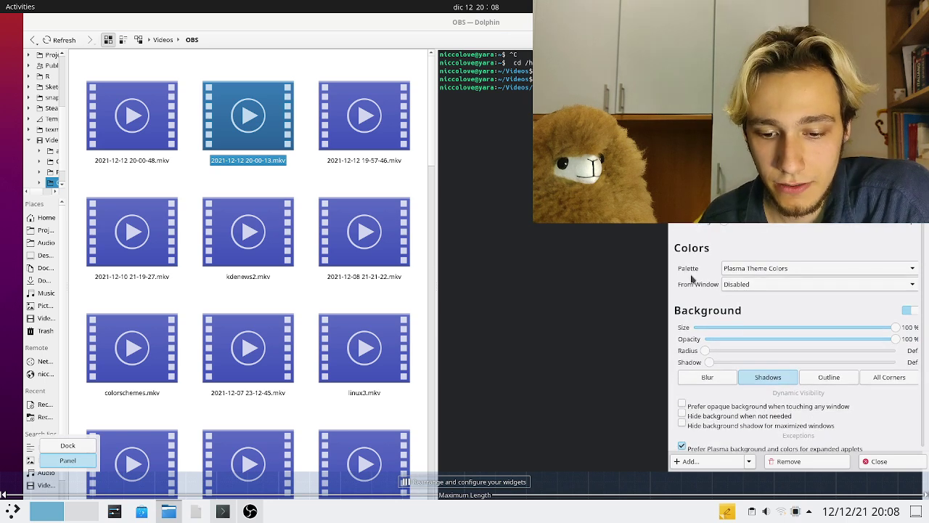
pyautogui.scroll(1, 687, 294)
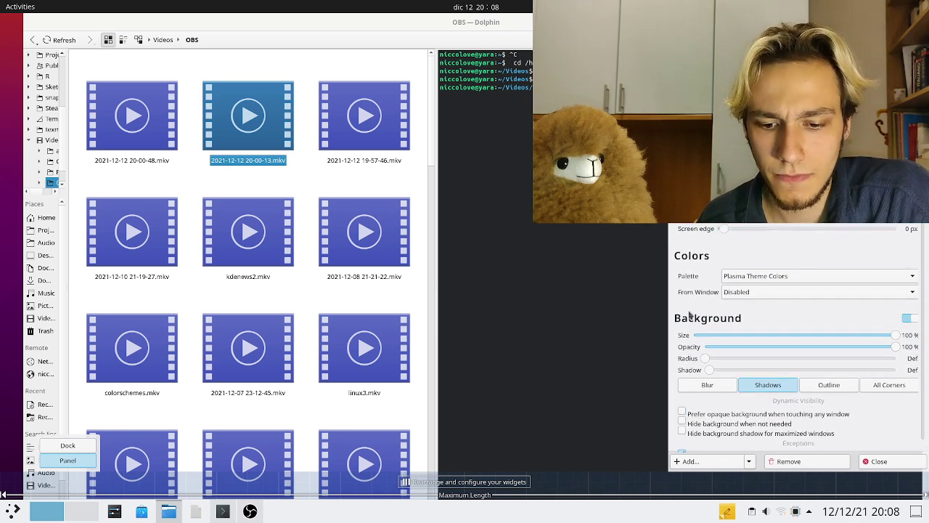
# - Toggle the background off and on, try lower opacity and blur, ending opaque with Blur off
pyautogui.click(910, 319)
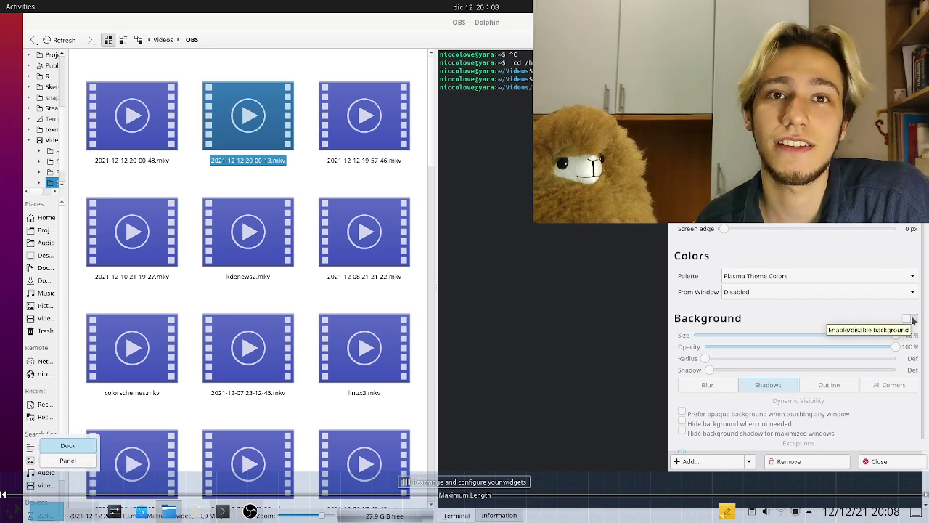
pyautogui.click(911, 320)
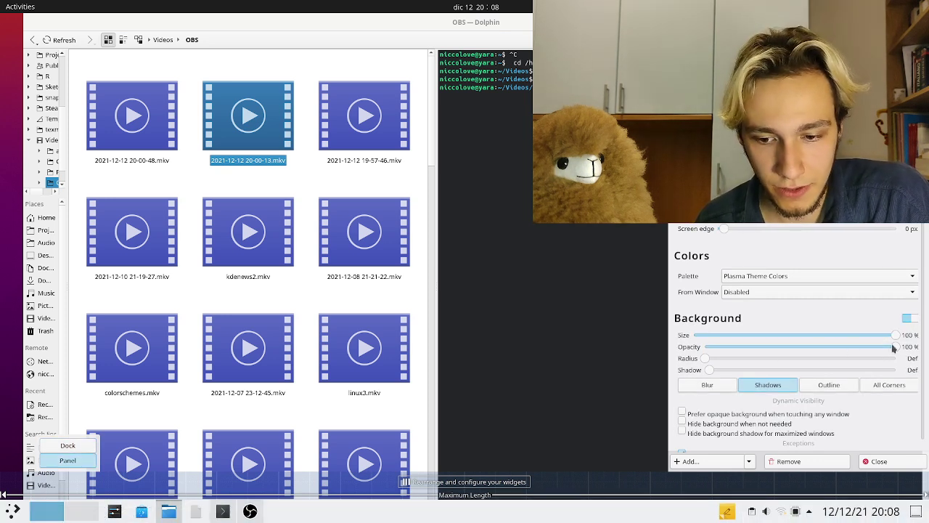
pyautogui.moveTo(895, 347); pyautogui.dragTo(922, 377)
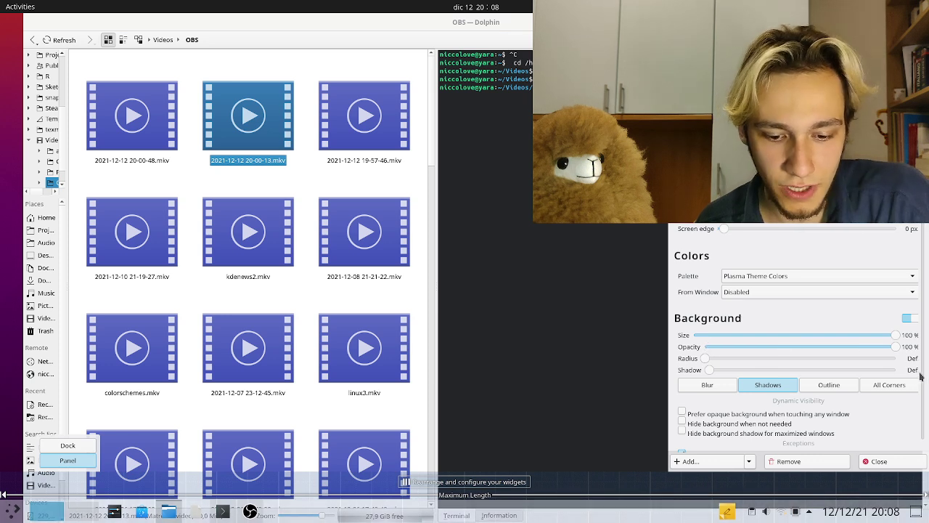
pyautogui.click(716, 389)
pyautogui.moveTo(788, 347); pyautogui.dragTo(915, 364)
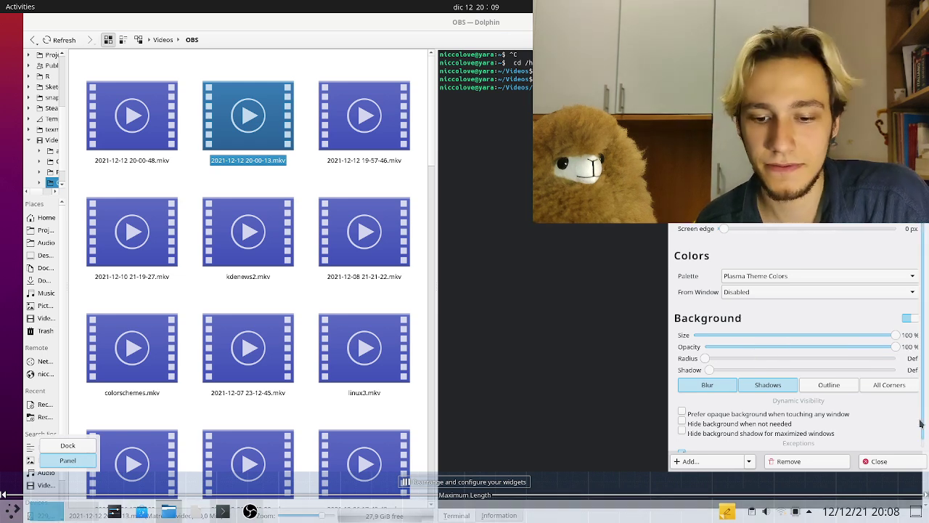
pyautogui.click(703, 390)
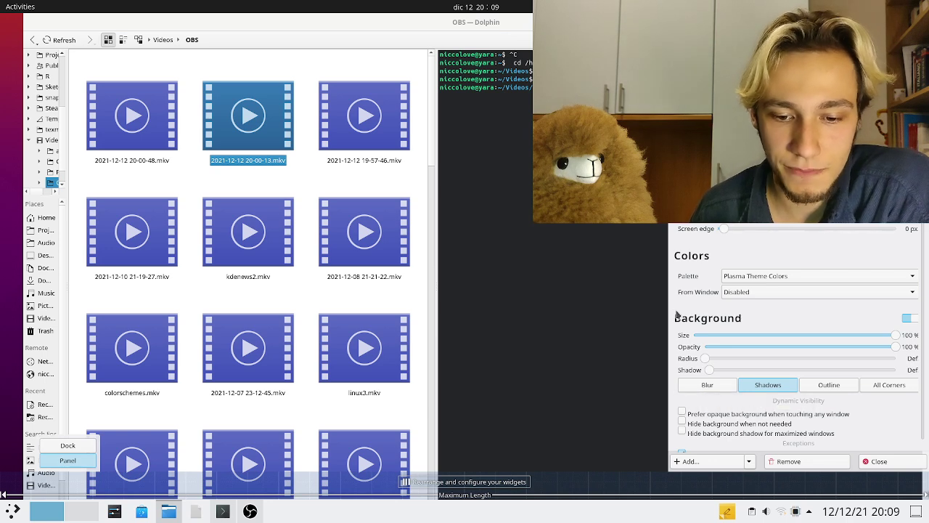
# - Check then uncheck 'Prefer opaque background when touching any window', and scroll to Indicator Style
pyautogui.scroll(1, 681, 259)
pyautogui.scroll(-1, 680, 258)
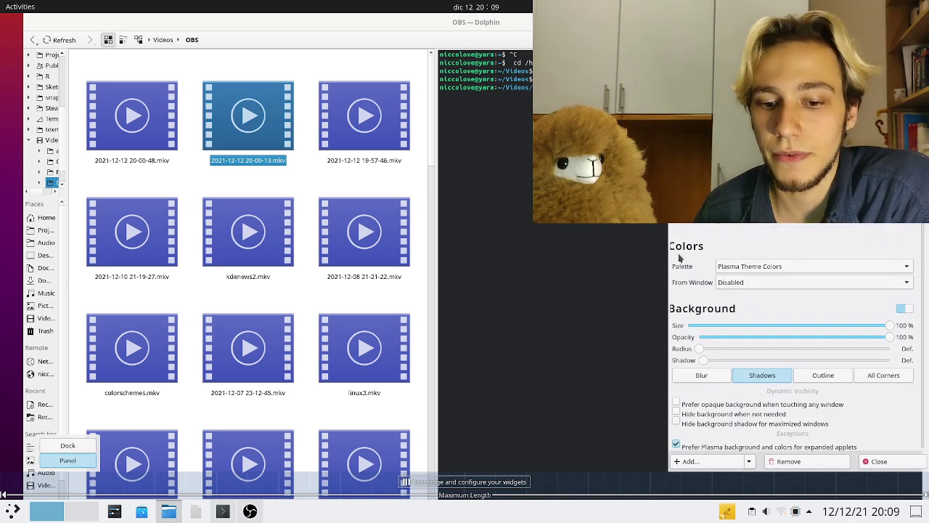
pyautogui.hscroll(1, 679, 256)
pyautogui.hscroll(-1, 677, 254)
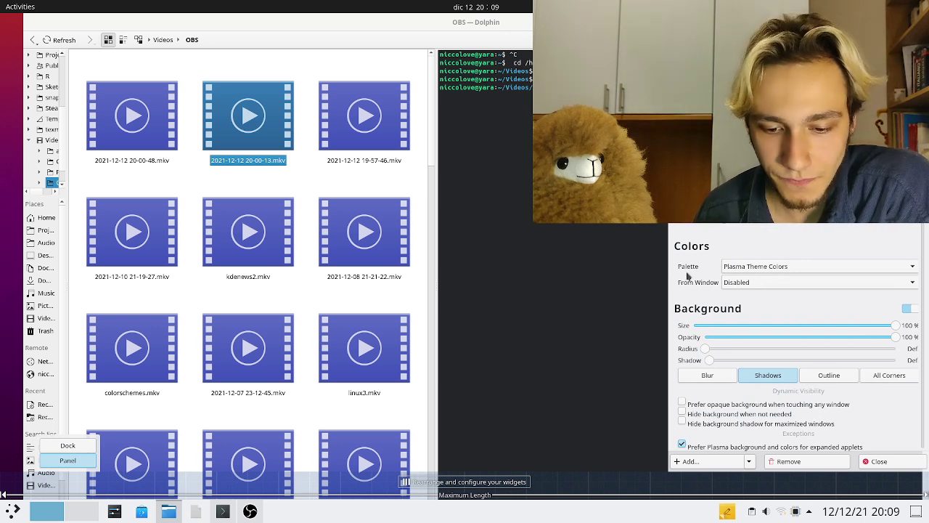
pyautogui.click(703, 409)
pyautogui.click(704, 409)
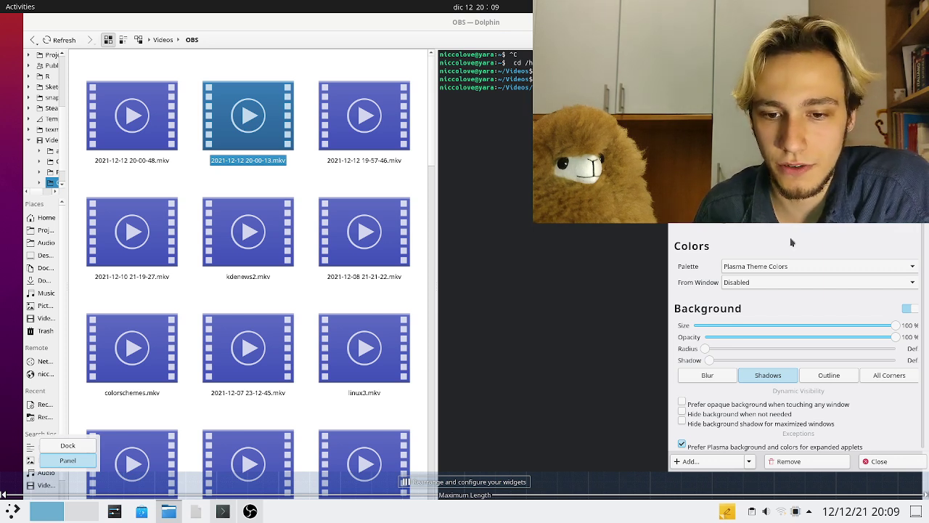
pyautogui.scroll(-5, 798, 348)
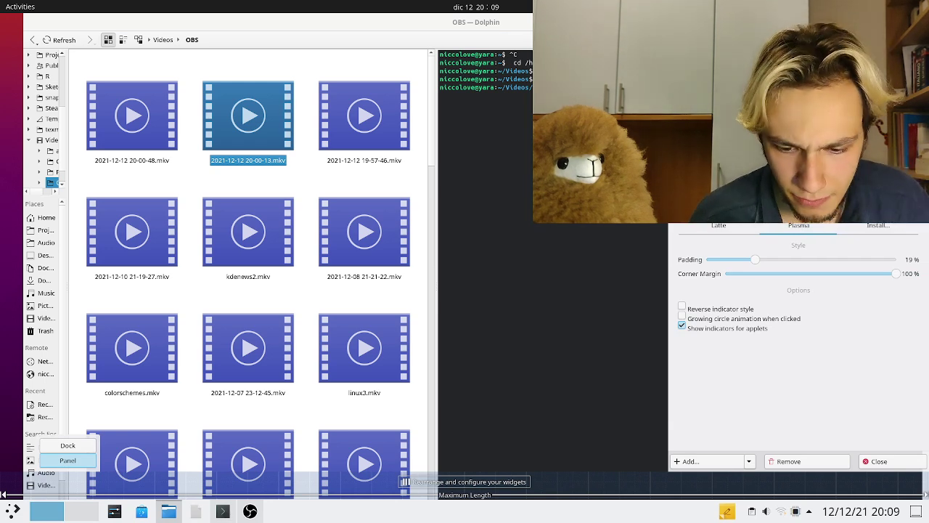
# - Exit panel edit mode, pick the grey cat wallpaper in Change Background, and close Settings
pyautogui.press('Escape')
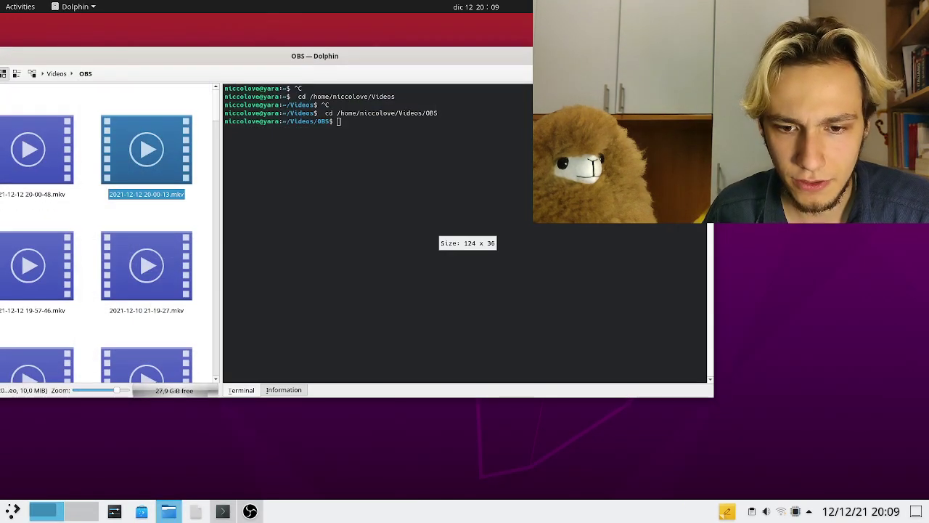
pyautogui.press('super+d')
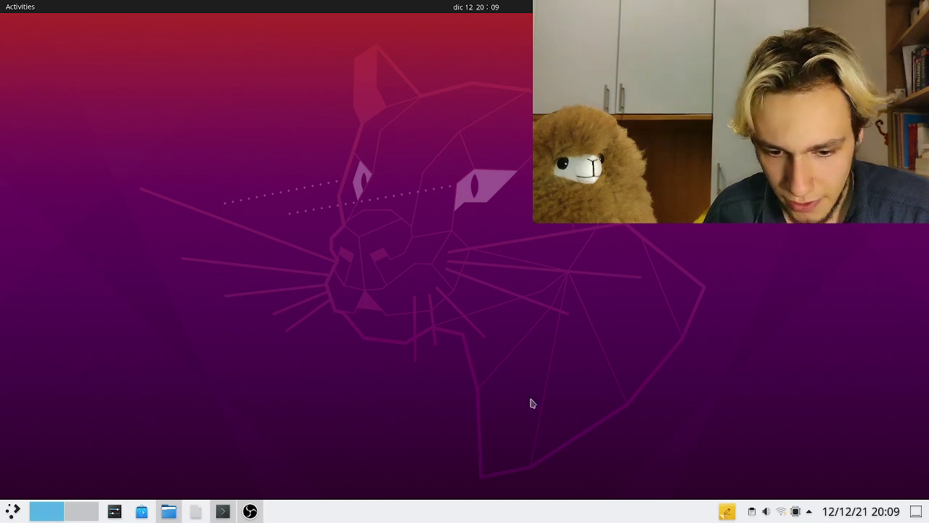
pyautogui.rightClick(531, 404)
pyautogui.click(535, 419)
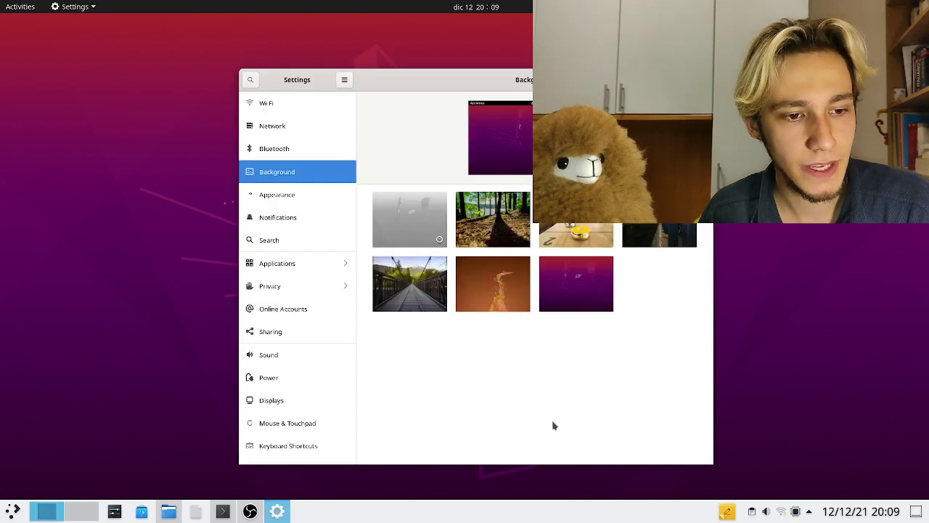
pyautogui.click(649, 275)
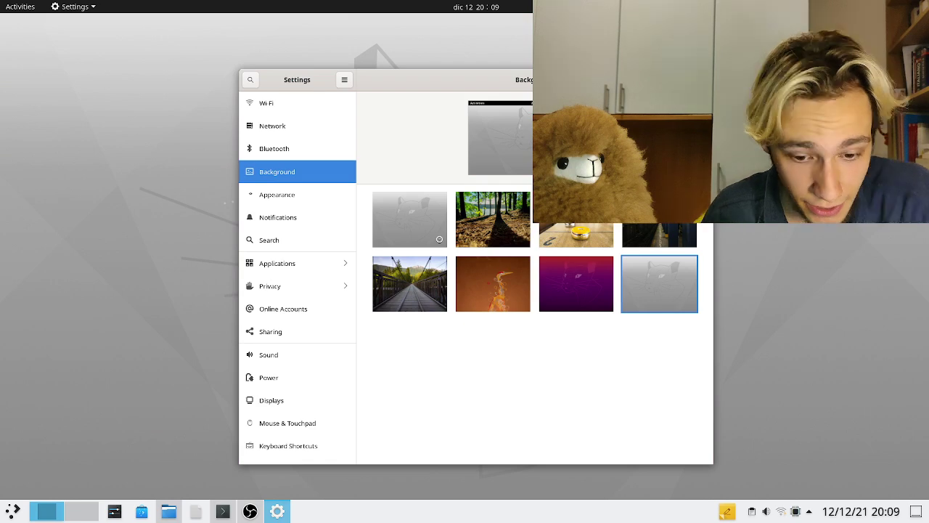
pyautogui.click(699, 80)
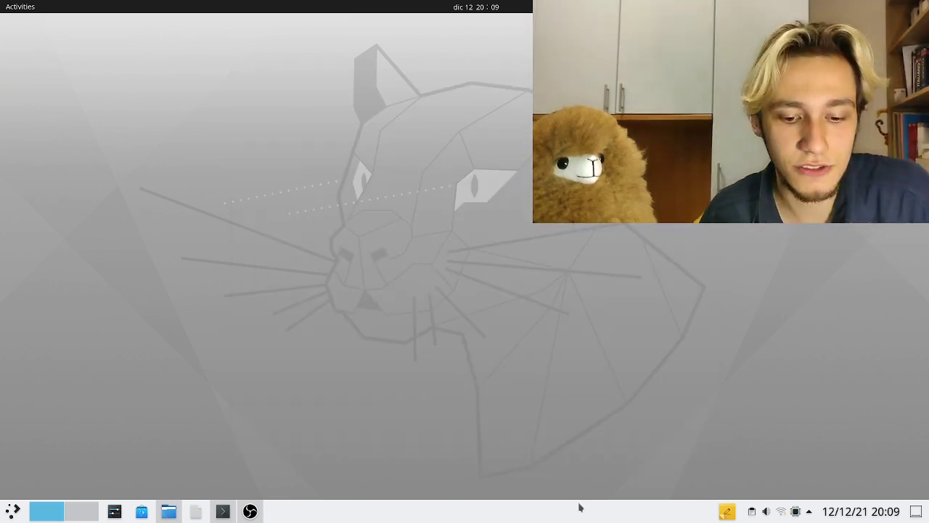
pyautogui.rightClick(580, 506)
# - Choose Edit Dock, browse and close the launcher, dismiss the overview, and reopen Favorites
pyautogui.click(641, 515)
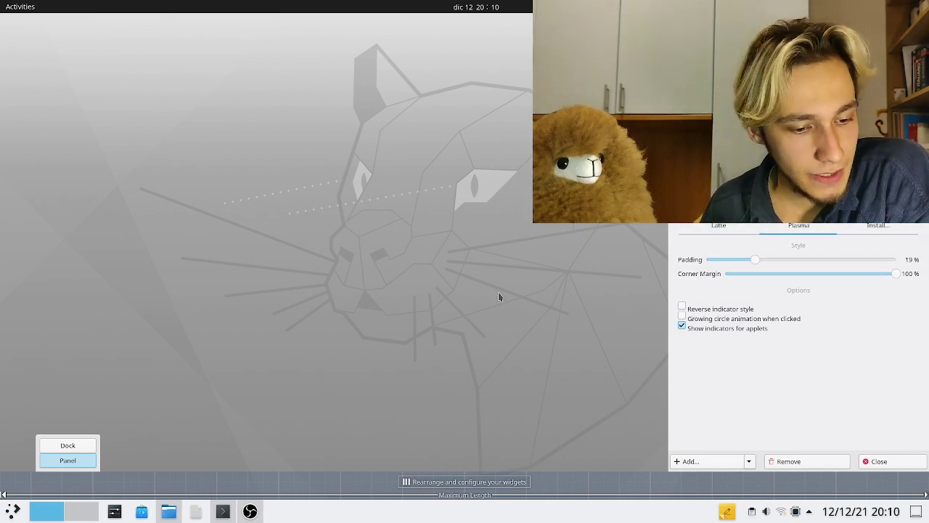
pyautogui.click(12, 513)
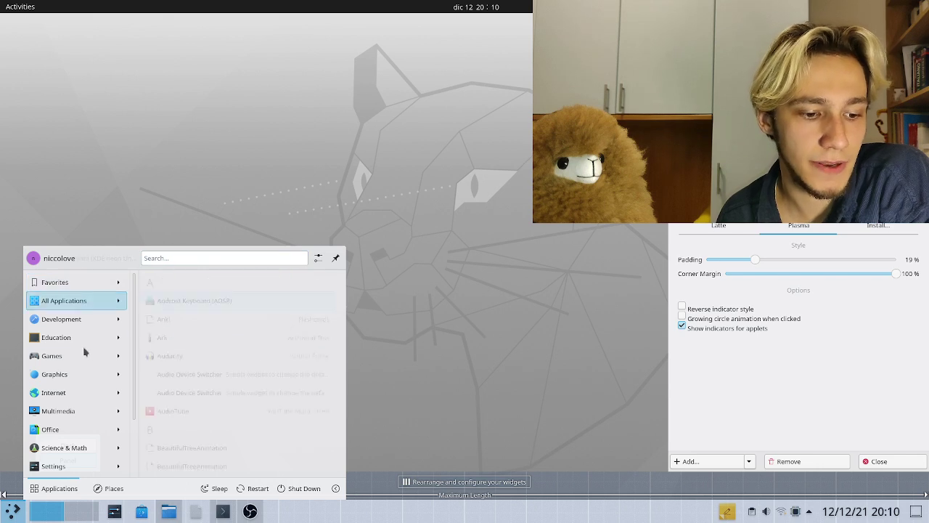
pyautogui.moveTo(85, 436)
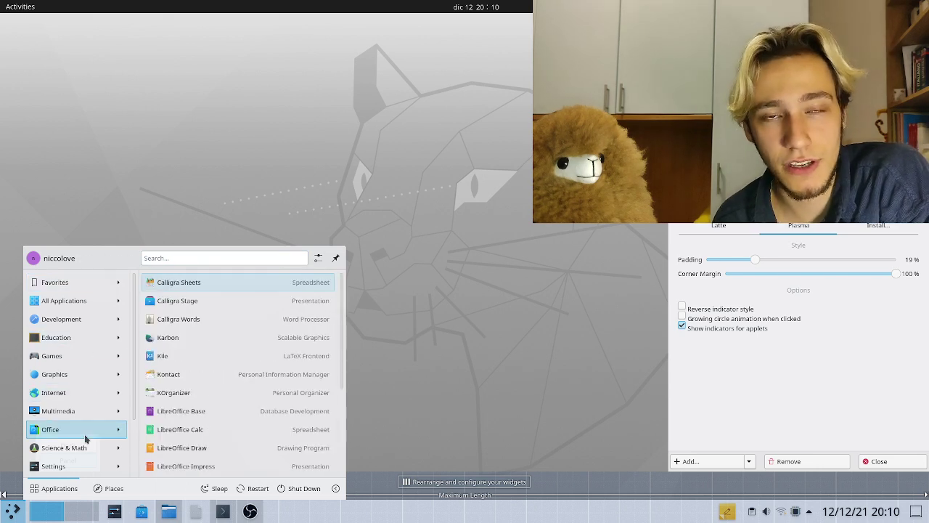
pyautogui.click(211, 413)
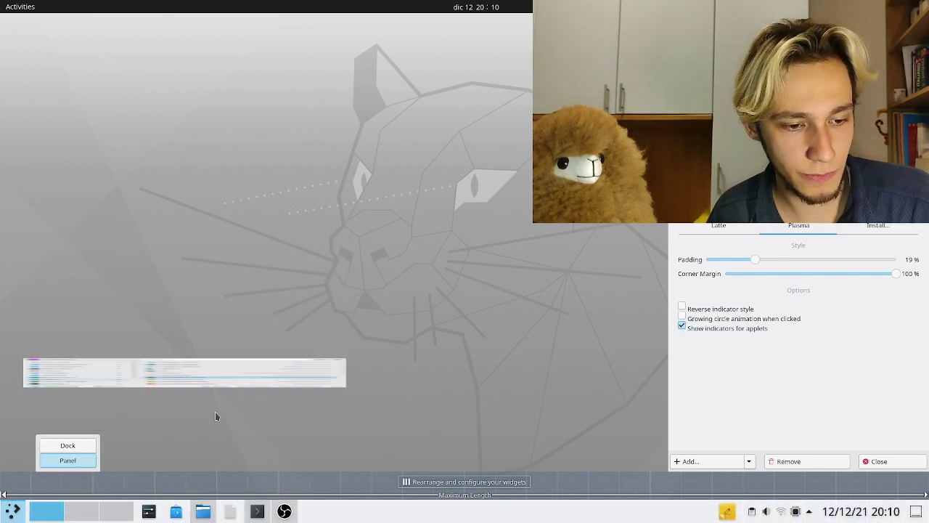
pyautogui.press('super')
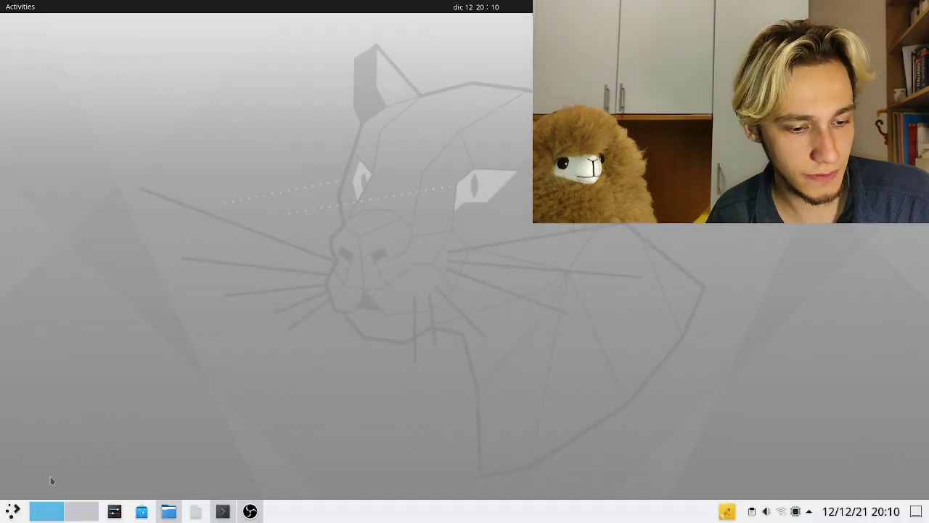
pyautogui.press('Escape')
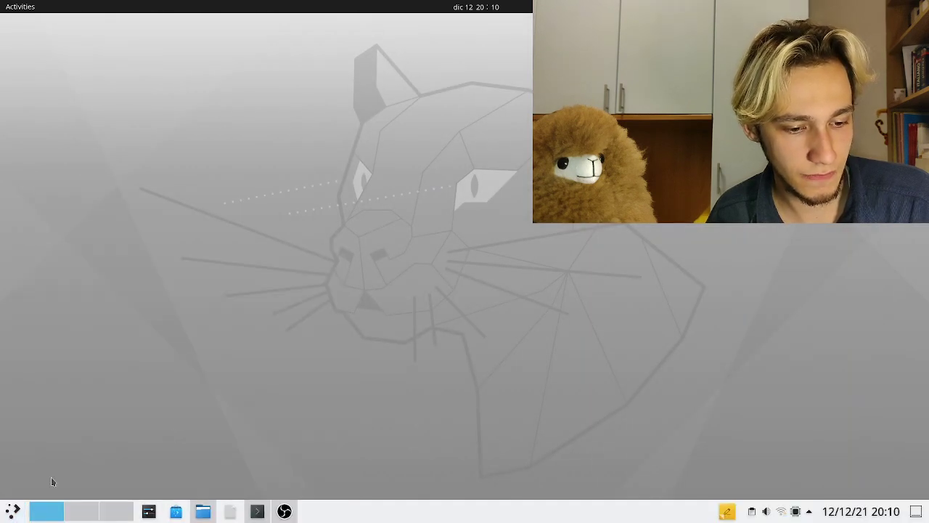
pyautogui.click(12, 514)
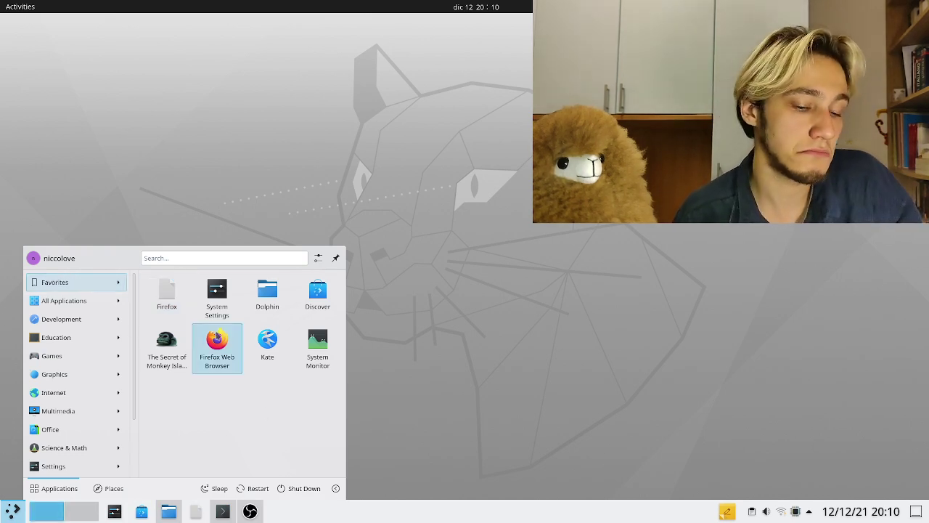
# - View the Audio Volume applet and Wi-Fi networks list, then activate OBS Studio from the panel
pyautogui.click(768, 509)
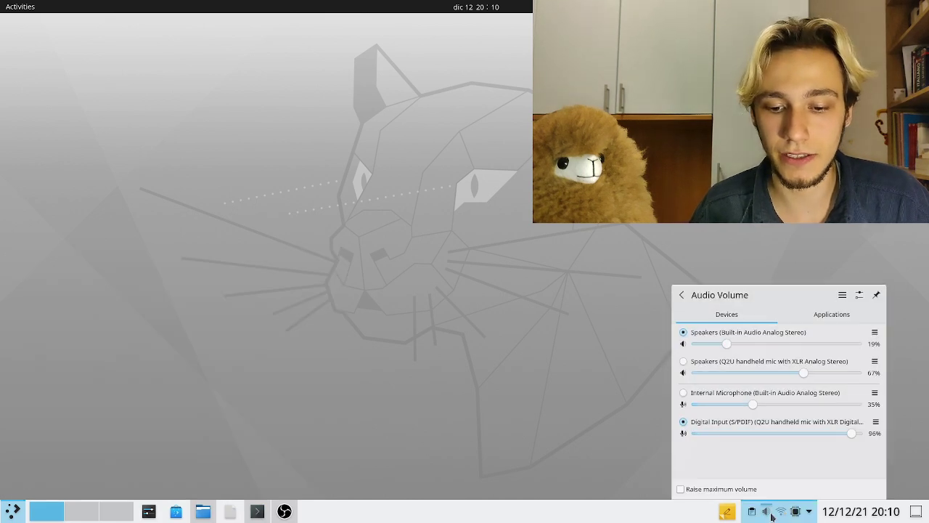
pyautogui.click(780, 511)
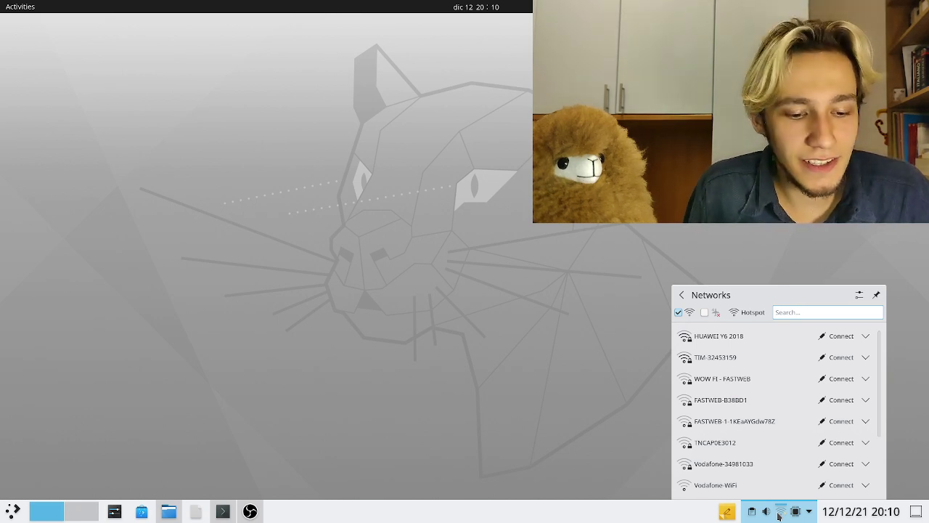
pyautogui.click(250, 511)
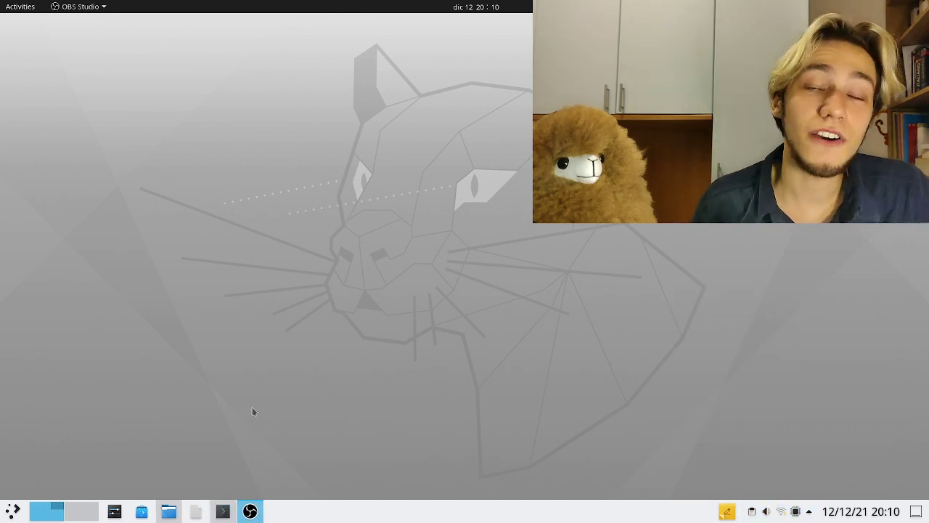